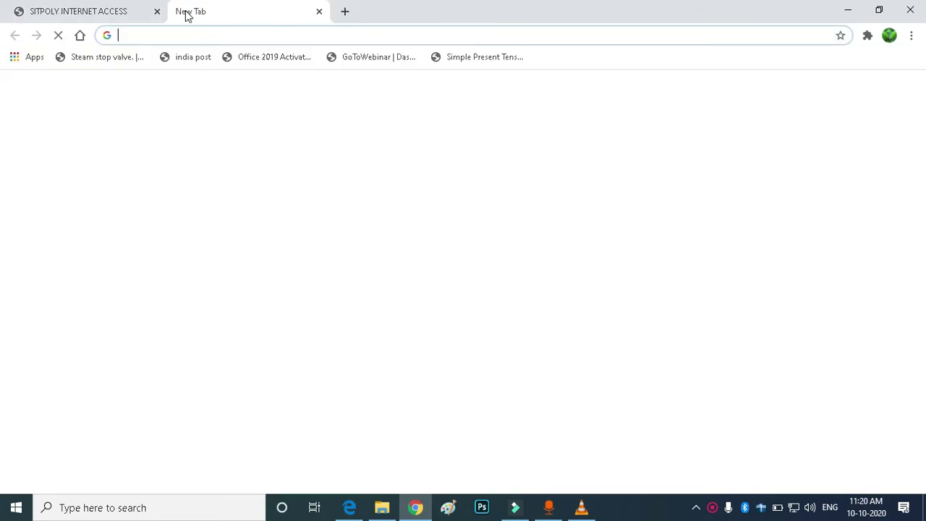
# Search the web for "skyciv" and open the site's Beam Calculator page.
pyautogui.write('s')
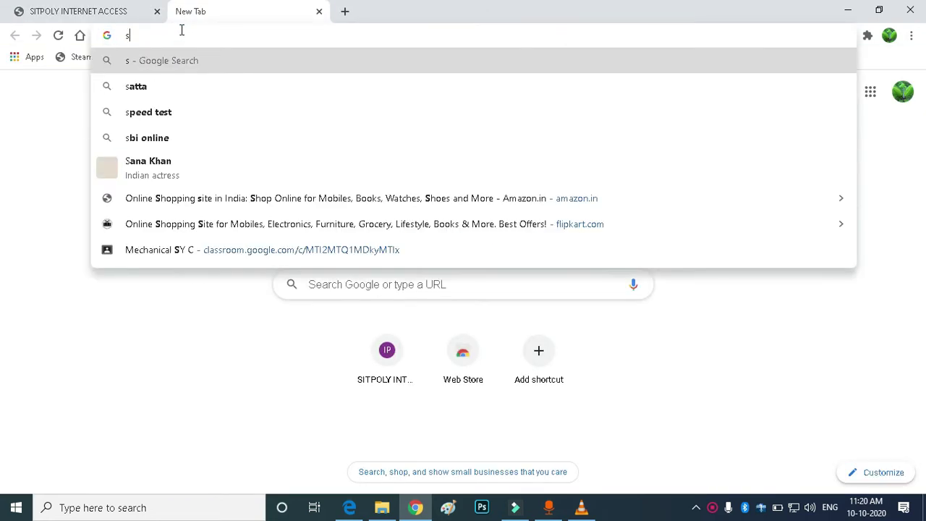
pyautogui.write('kyciv')
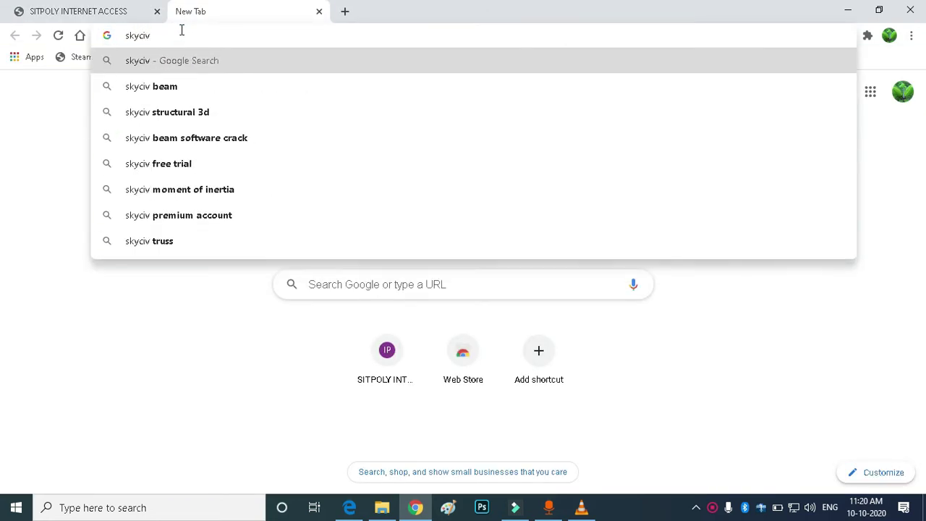
pyautogui.press('Return')
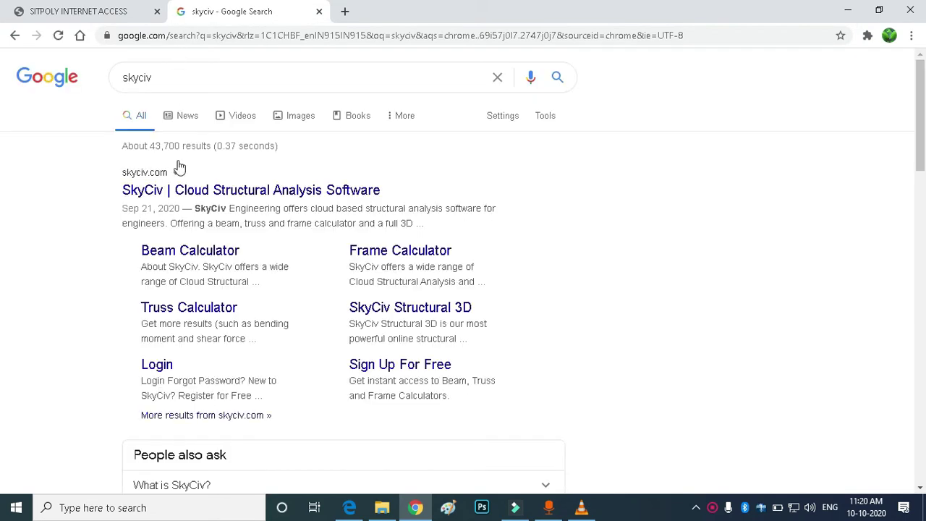
pyautogui.click(194, 252)
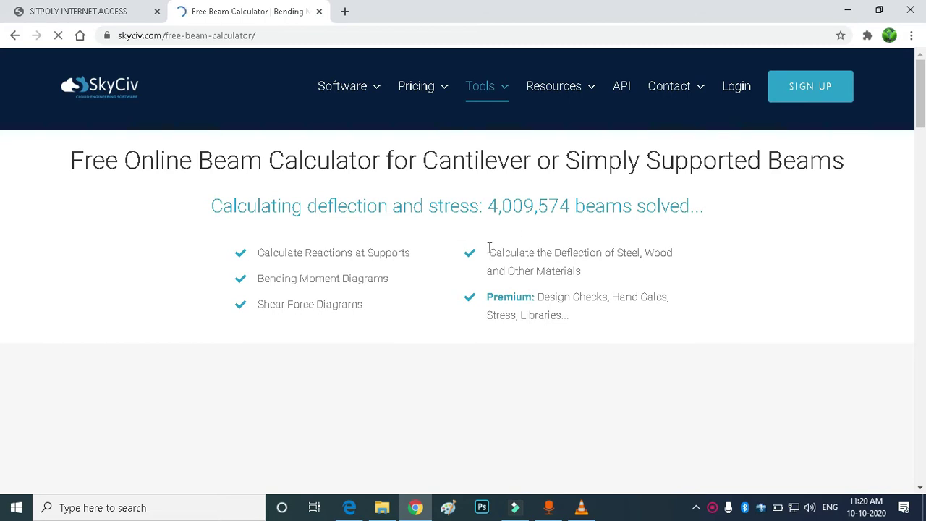
# Log in to the SkyCiv account and decline saving the password in the browser.
pyautogui.scroll(-3, 434, 279)
pyautogui.scroll(3, 613, 189)
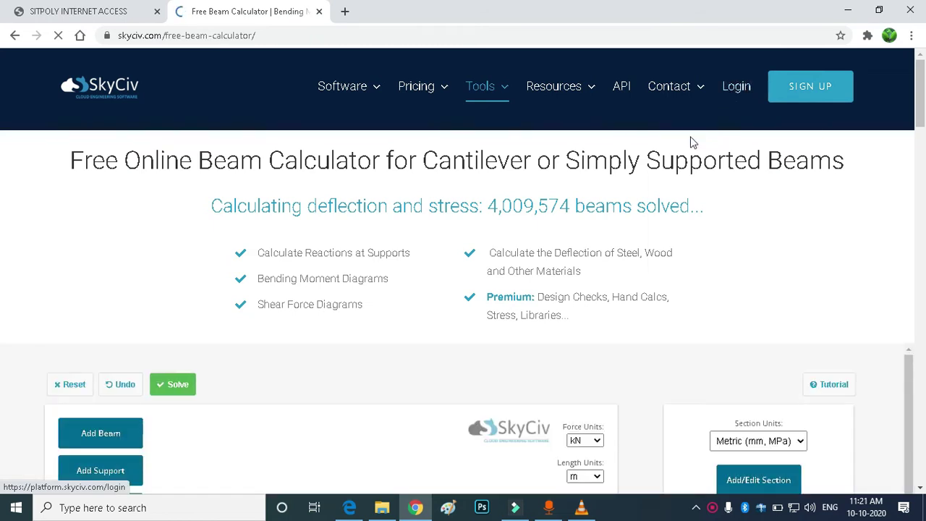
pyautogui.scroll(-1, 625, 227)
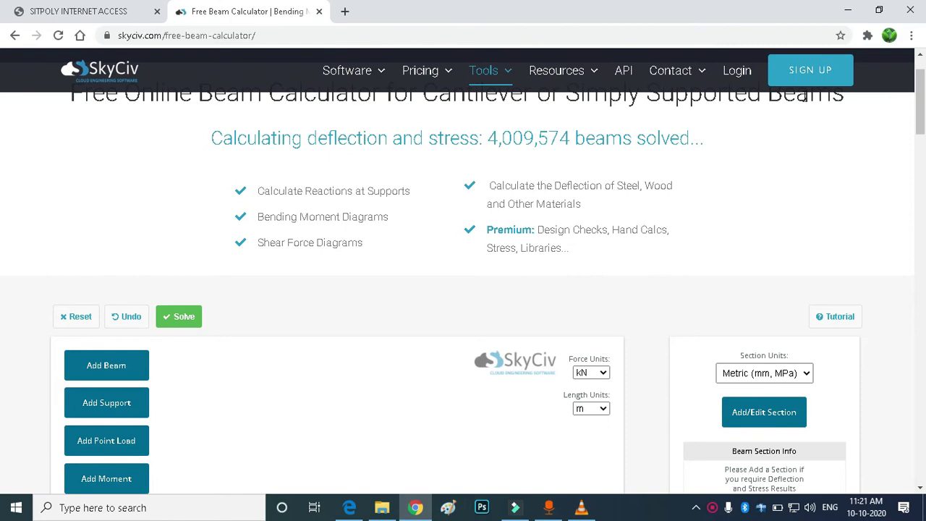
pyautogui.click(745, 85)
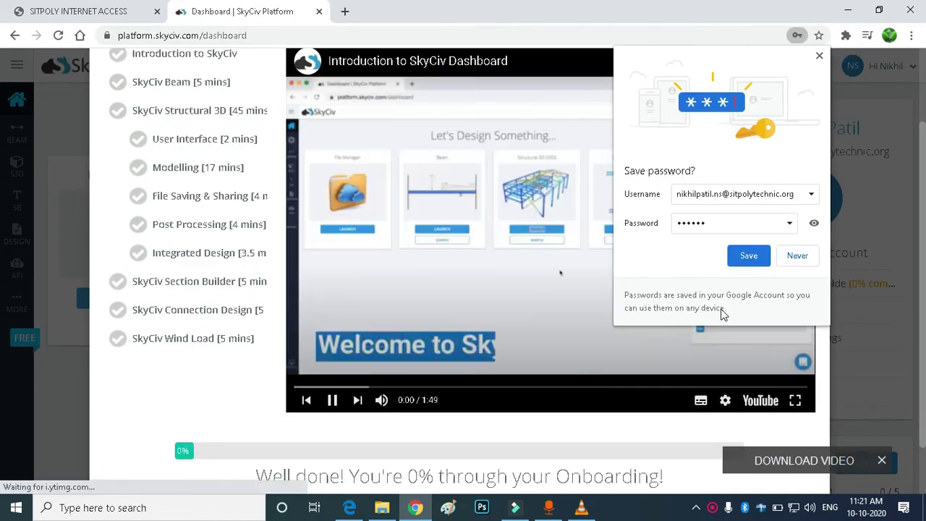
pyautogui.click(819, 256)
# Pause the dashboard introduction video and close the SkyCiv Quick Start Guide.
pyautogui.click(332, 400)
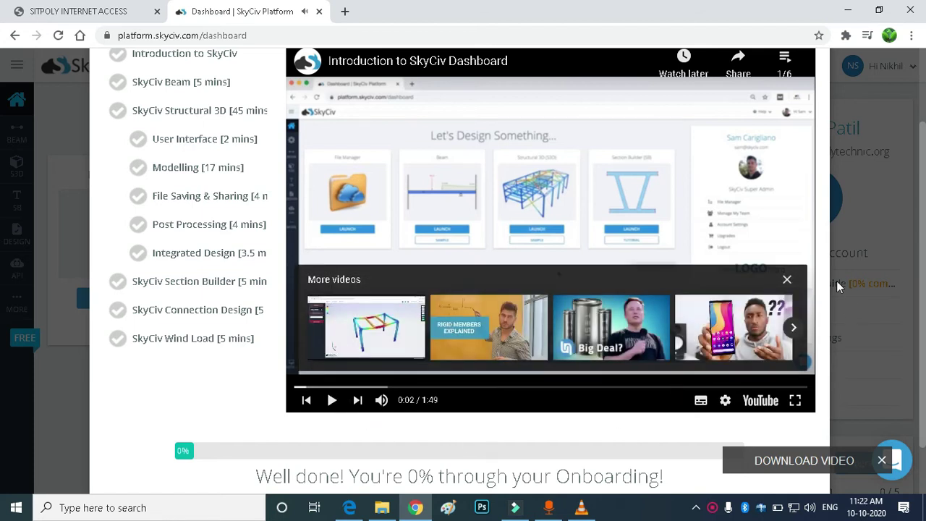
pyautogui.scroll(-1, 78, 327)
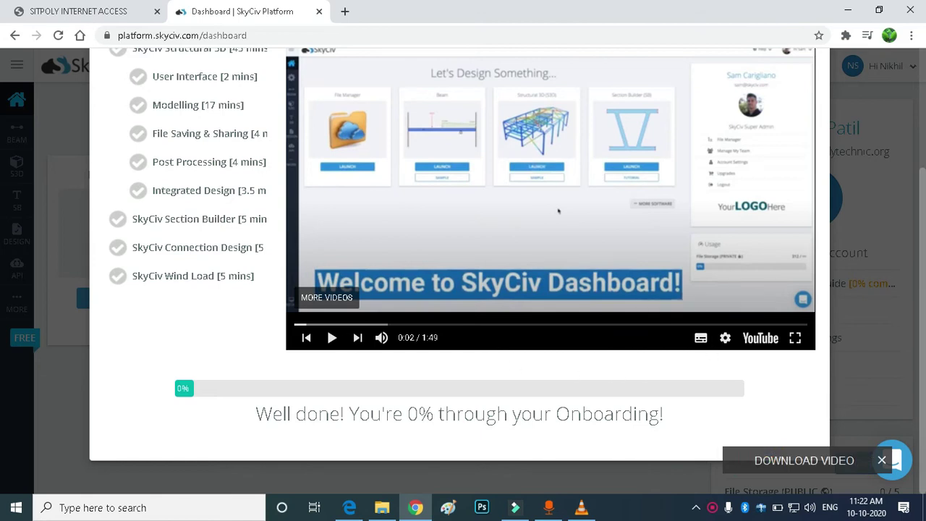
pyautogui.scroll(3, 21, 410)
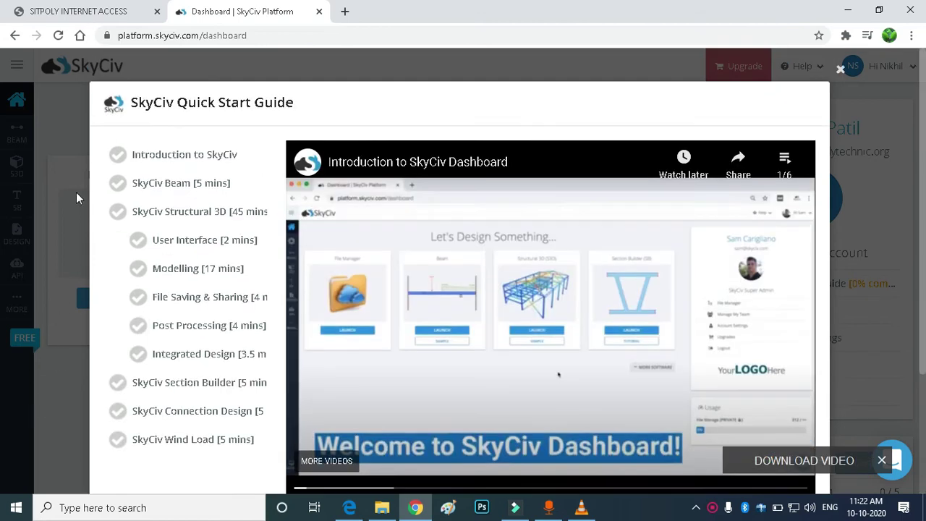
pyautogui.click(841, 68)
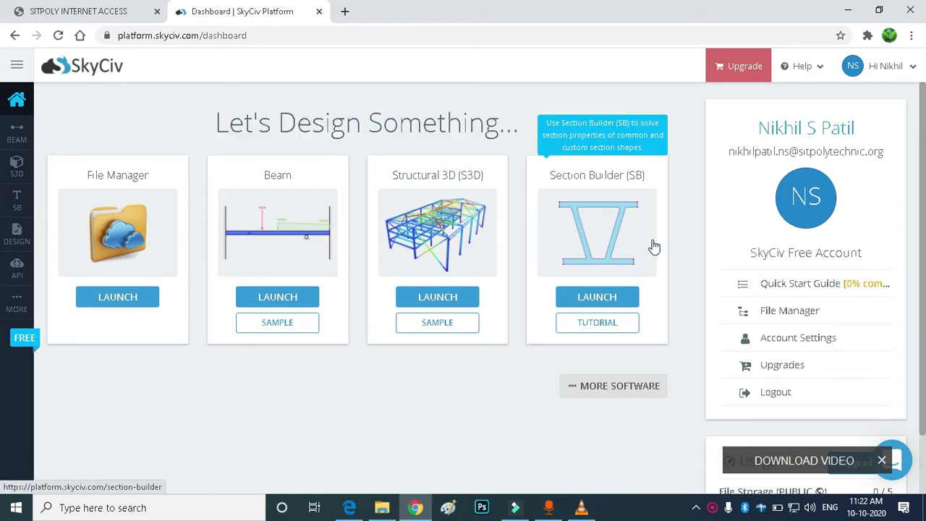
# Launch the Beam module and add a beam with a length of 8 m.
pyautogui.click(269, 258)
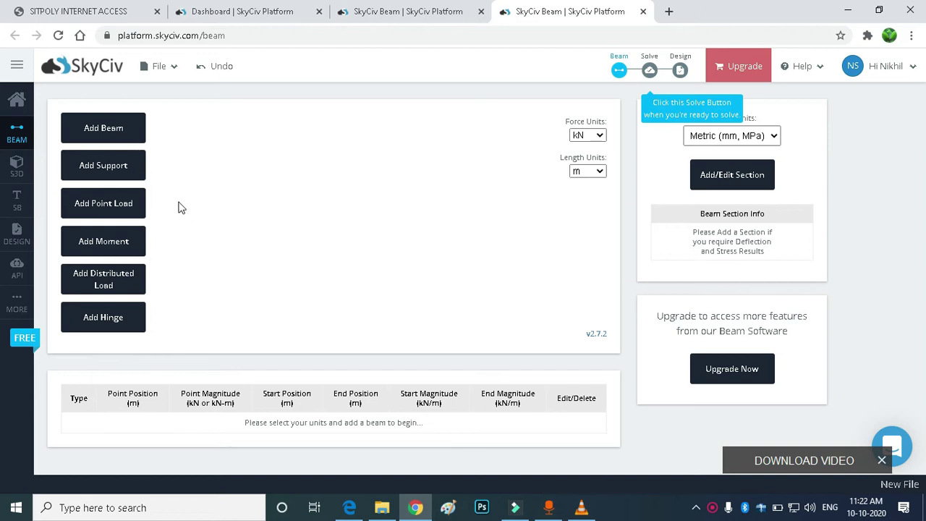
pyautogui.click(121, 133)
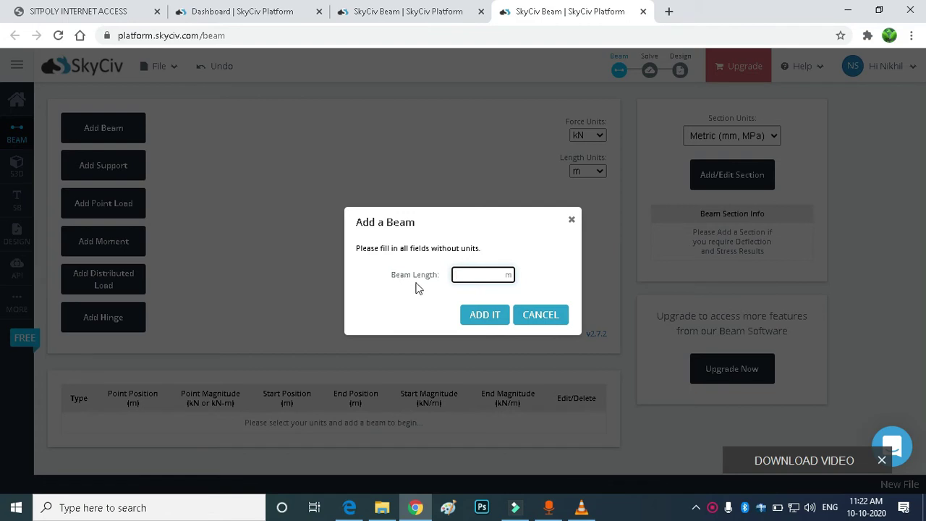
pyautogui.write('8')
pyautogui.click(485, 315)
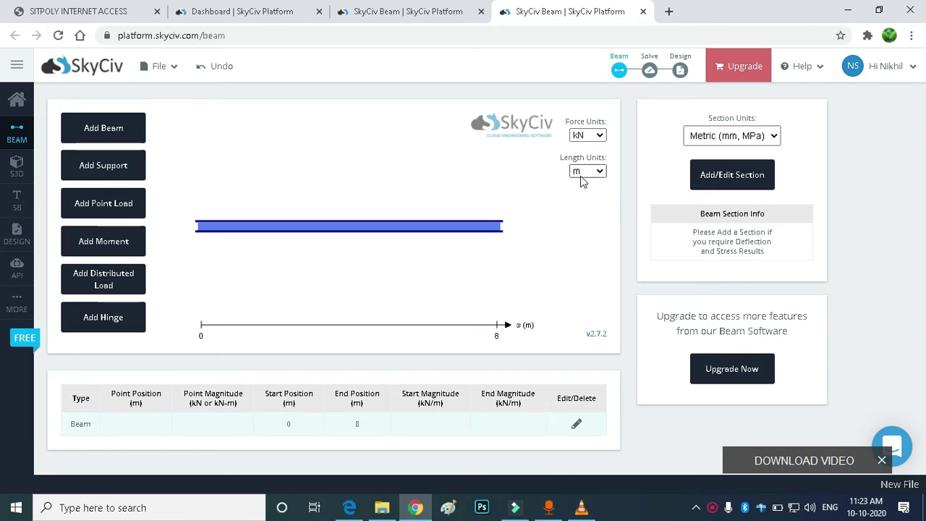
# Examine the available force unit and length unit options for the beam model.
pyautogui.click(592, 136)
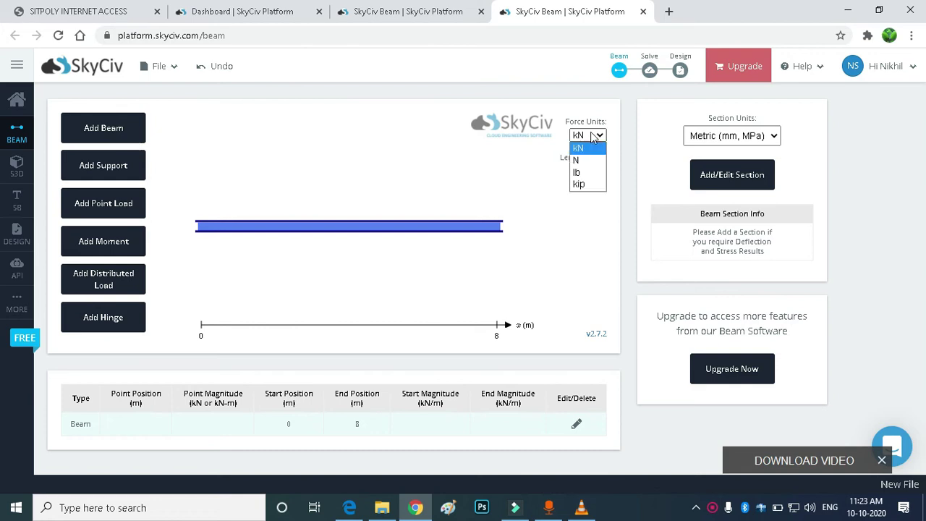
pyautogui.click(535, 174)
pyautogui.click(601, 171)
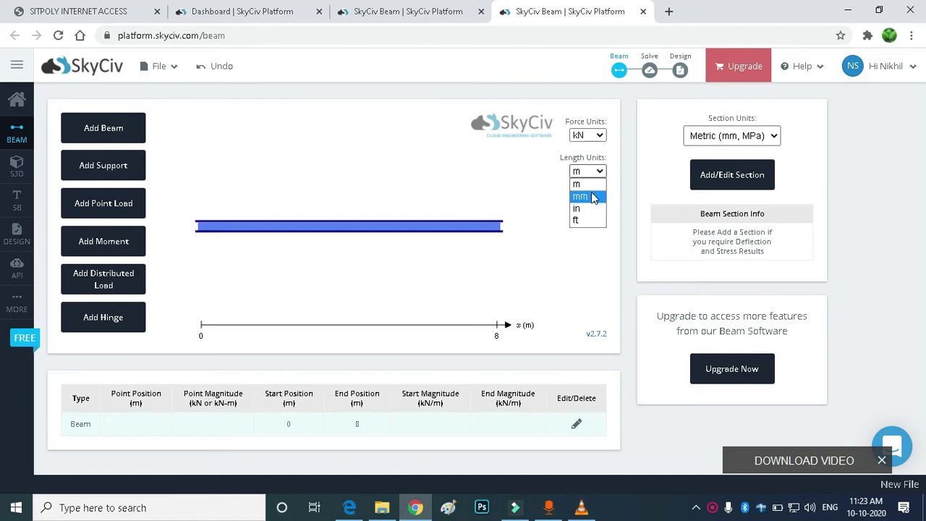
pyautogui.click(529, 188)
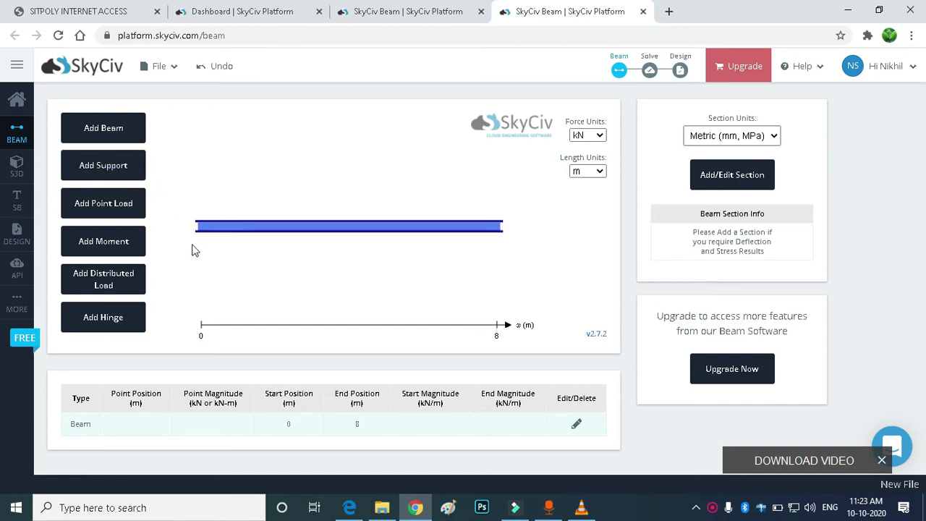
# Add pin supports at both ends of the beam, at positions 0 m and 8 m.
pyautogui.click(122, 167)
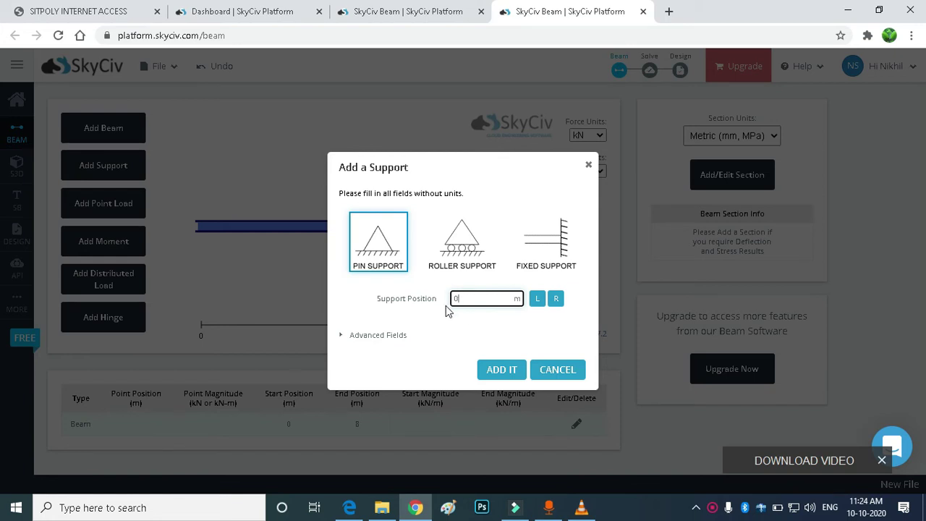
pyautogui.click(505, 372)
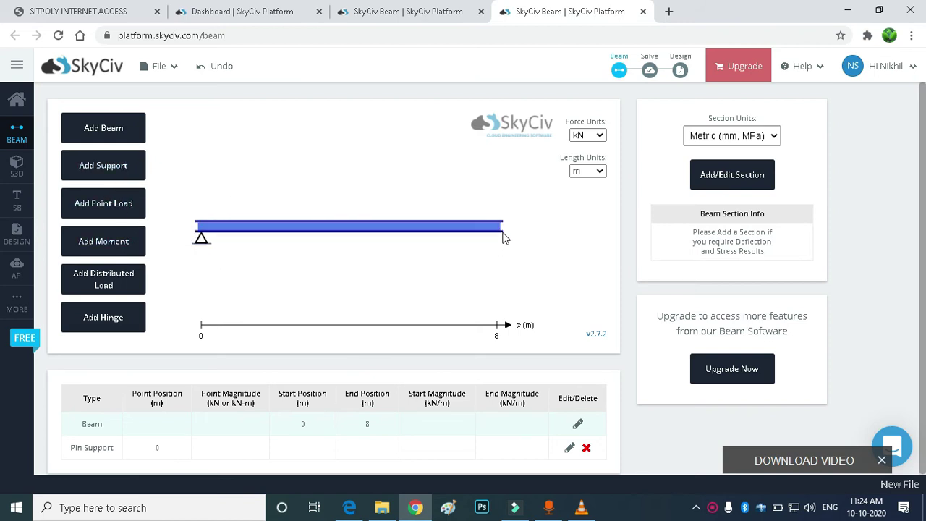
pyautogui.click(106, 168)
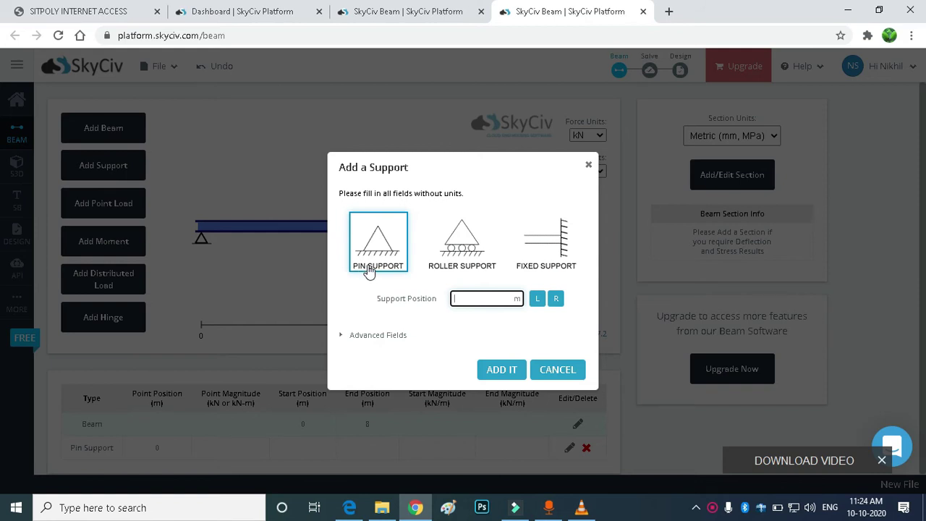
pyautogui.click(477, 302)
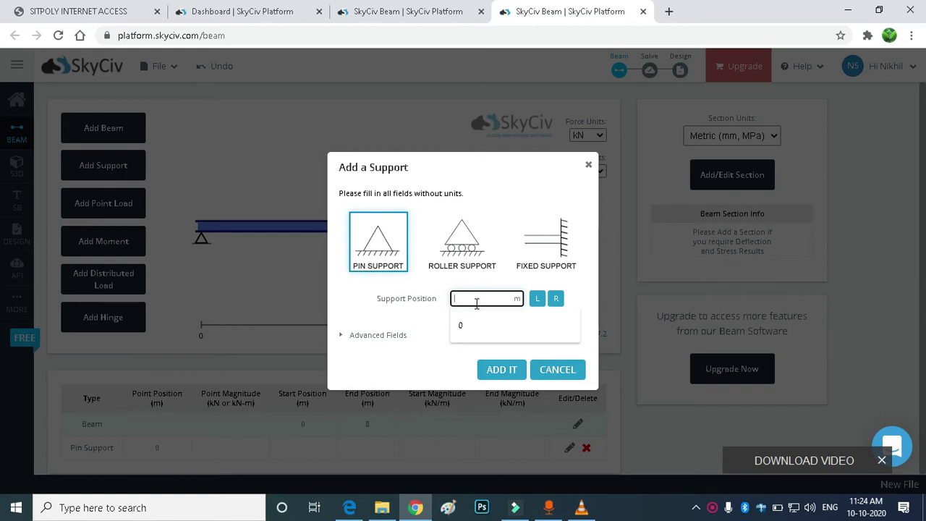
pyautogui.write('8')
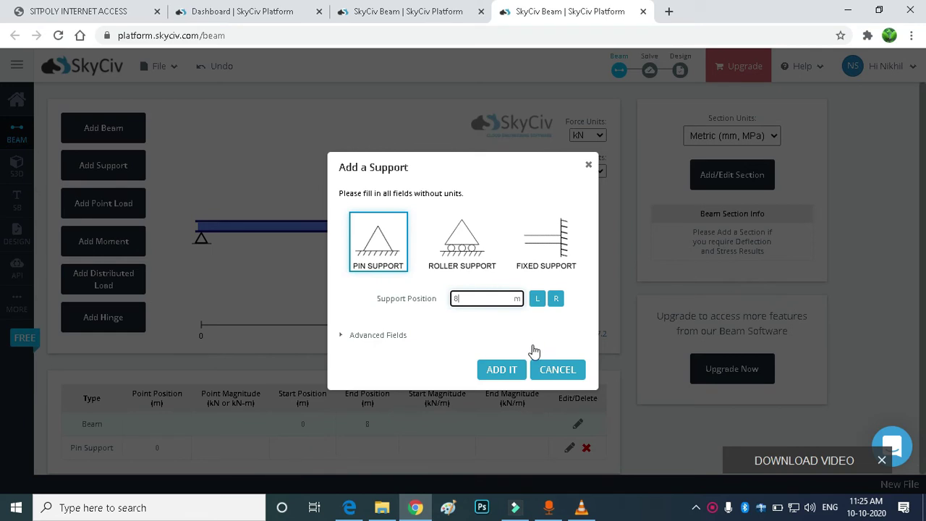
pyautogui.click(502, 375)
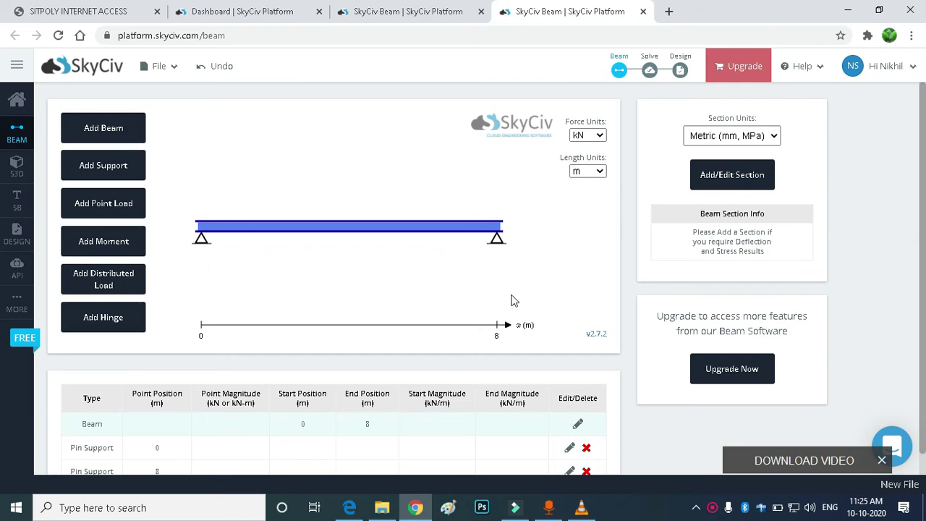
# Add a downward point load of 10 kN at position 2 m on the beam.
pyautogui.click(128, 209)
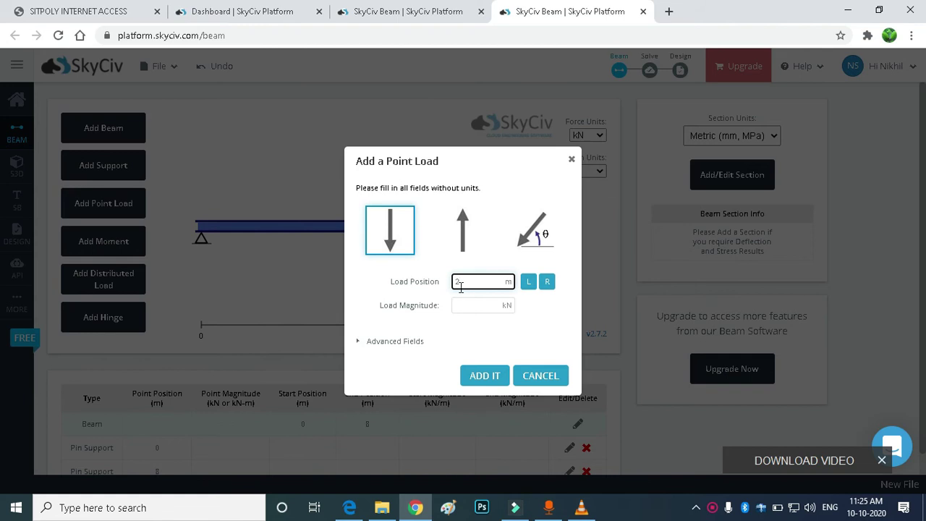
pyautogui.click(463, 304)
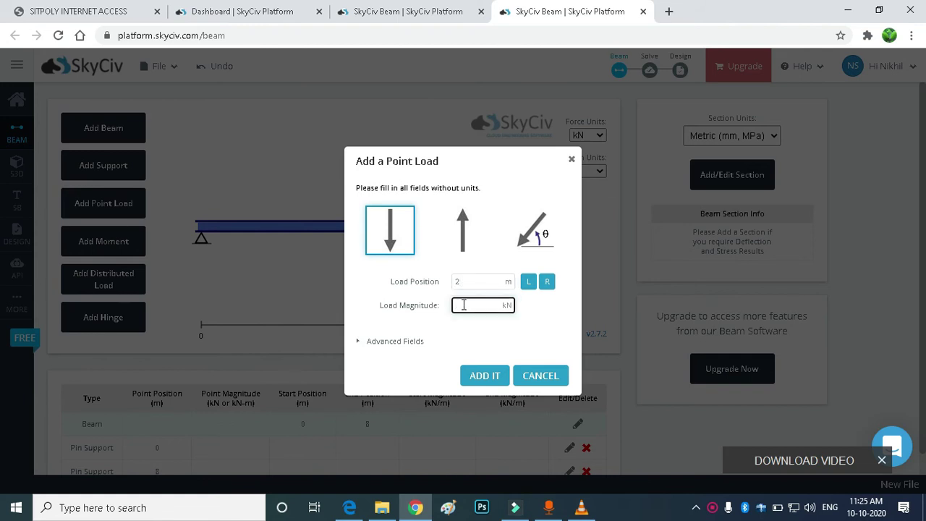
pyautogui.write('10')
pyautogui.click(485, 376)
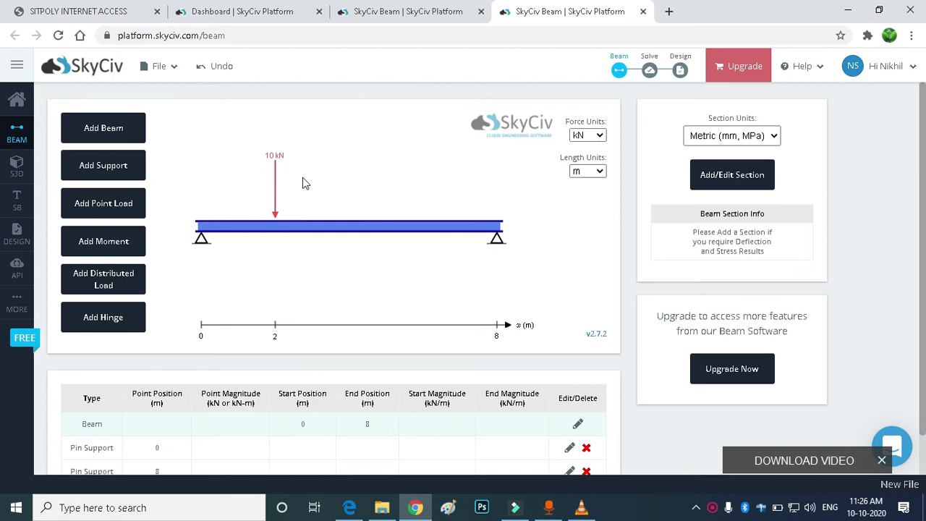
# Add a downward point load of 12 kN at position 7 m on the beam.
pyautogui.click(122, 205)
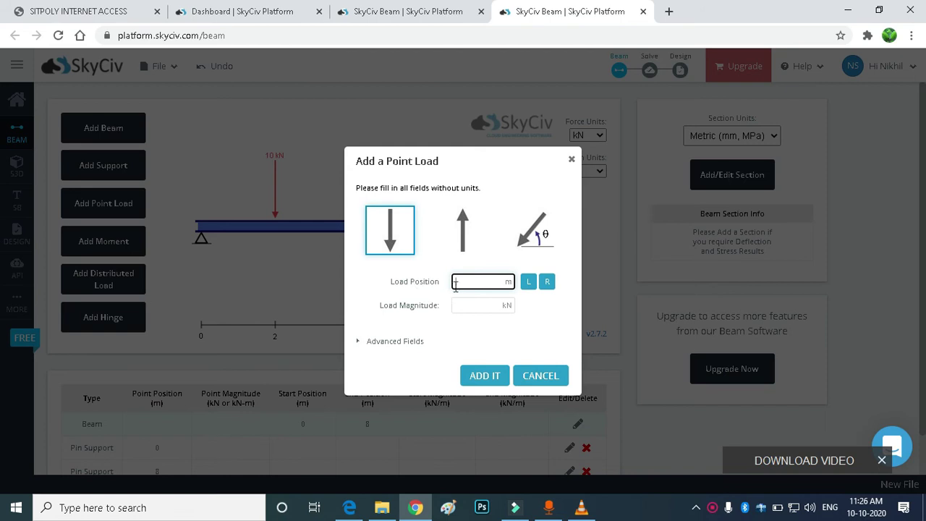
pyautogui.write('7')
pyautogui.click(472, 308)
pyautogui.write('12')
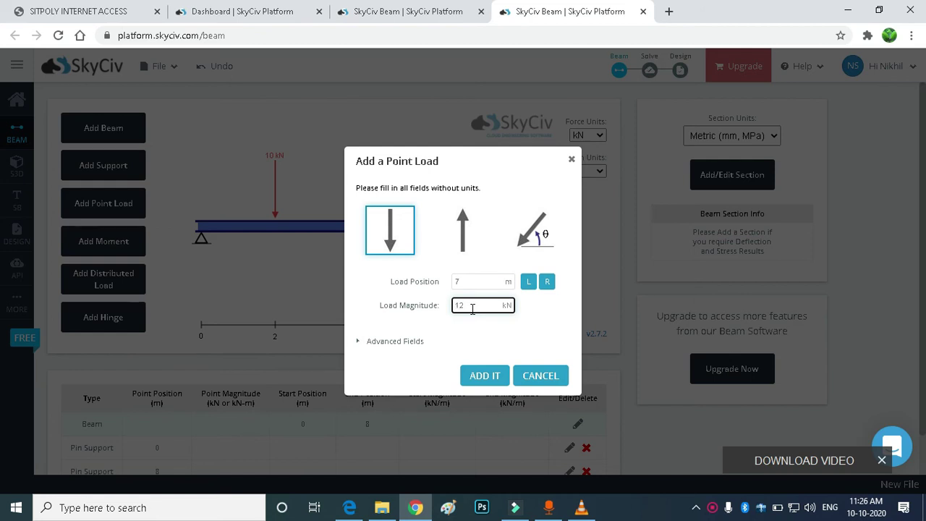
pyautogui.click(480, 380)
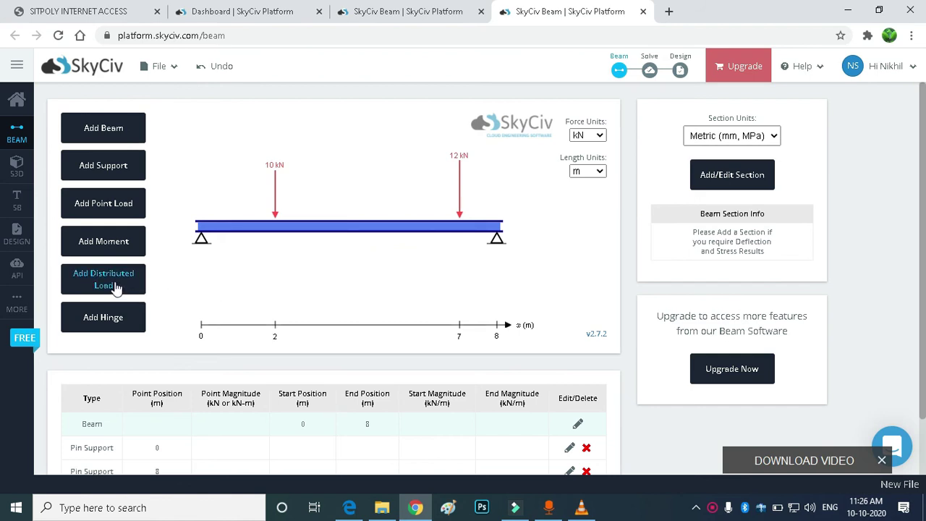
# Add a downward distributed load from 3 m to 6 m with start and end magnitudes of 5 kN/m.
pyautogui.click(79, 285)
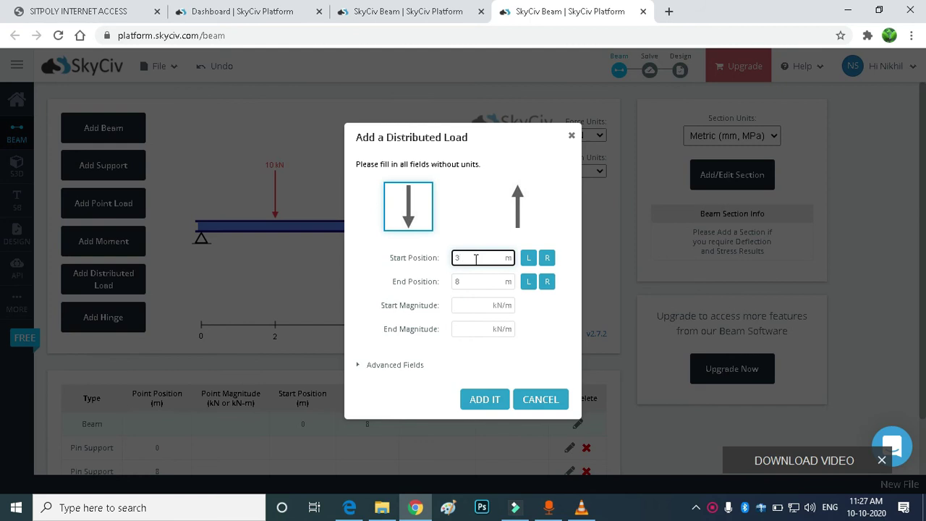
pyautogui.press('Tab')
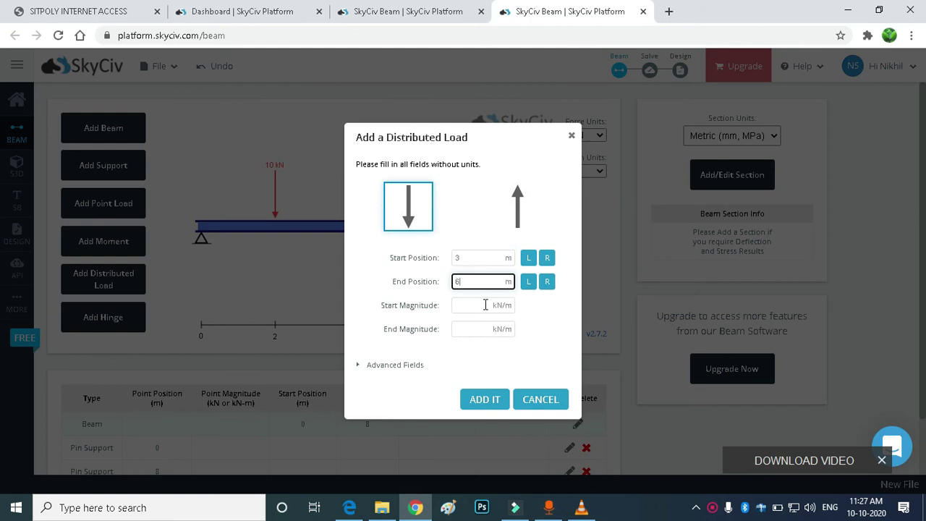
pyautogui.click(480, 310)
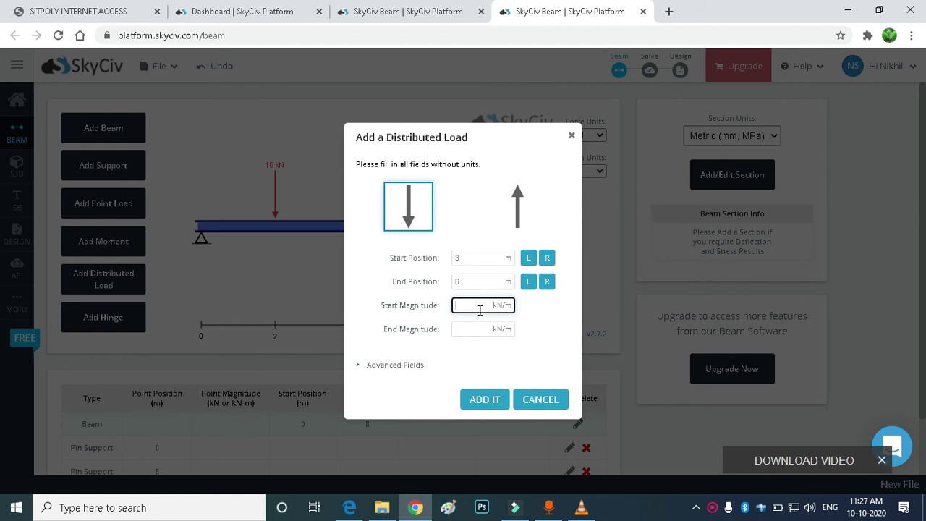
pyautogui.write('5')
pyautogui.click(475, 326)
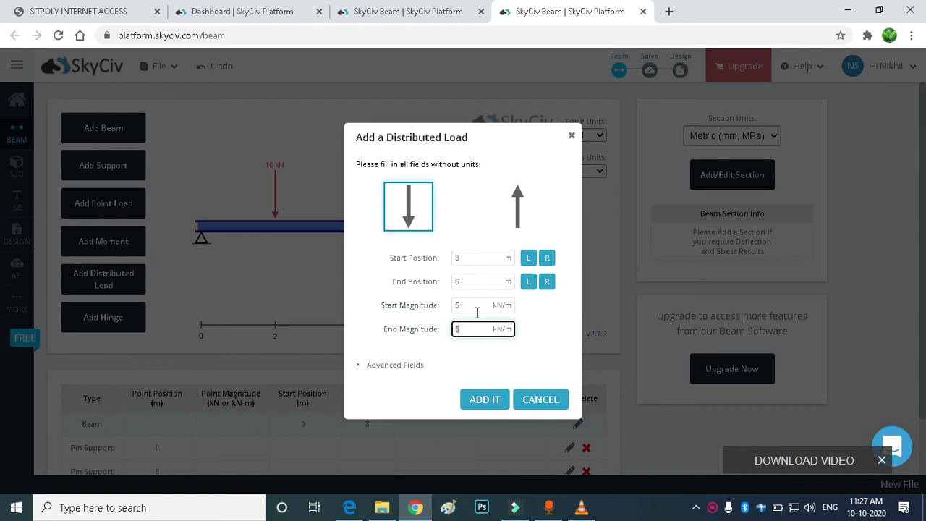
pyautogui.click(485, 401)
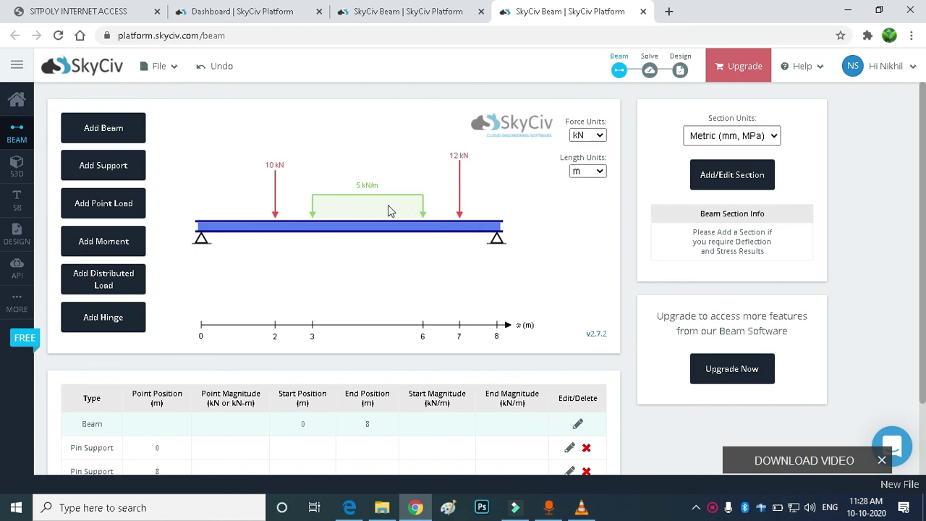
pyautogui.scroll(-1, 284, 198)
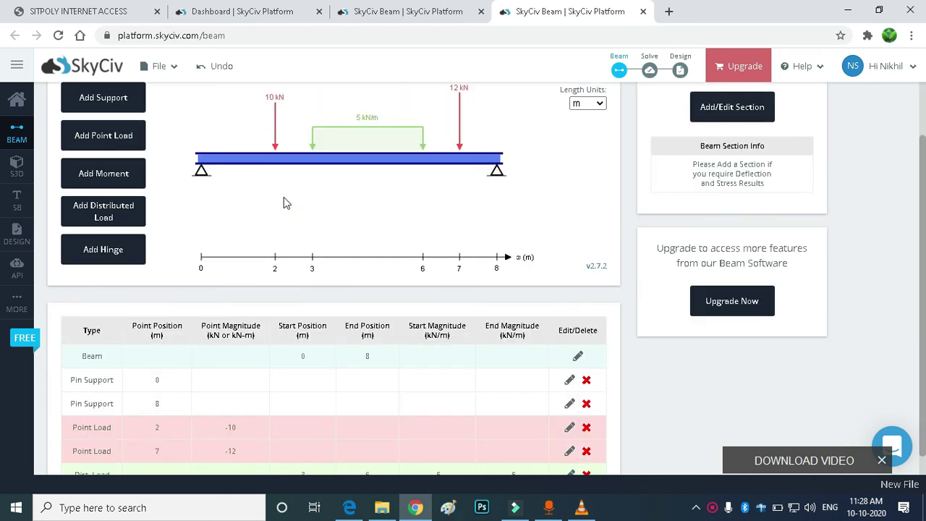
# Check the beam diagram and its table of supports and loads, and solve the beam.
pyautogui.scroll(-1, 284, 198)
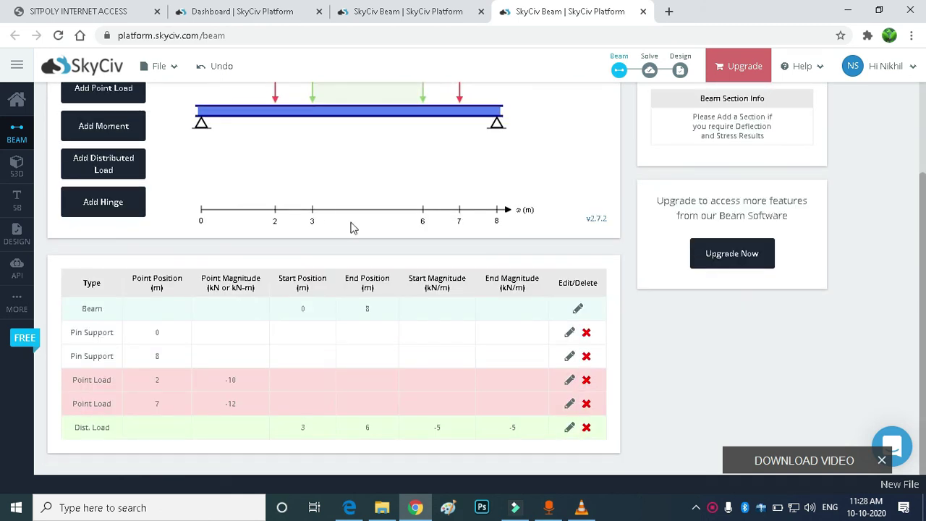
pyautogui.scroll(2, 398, 250)
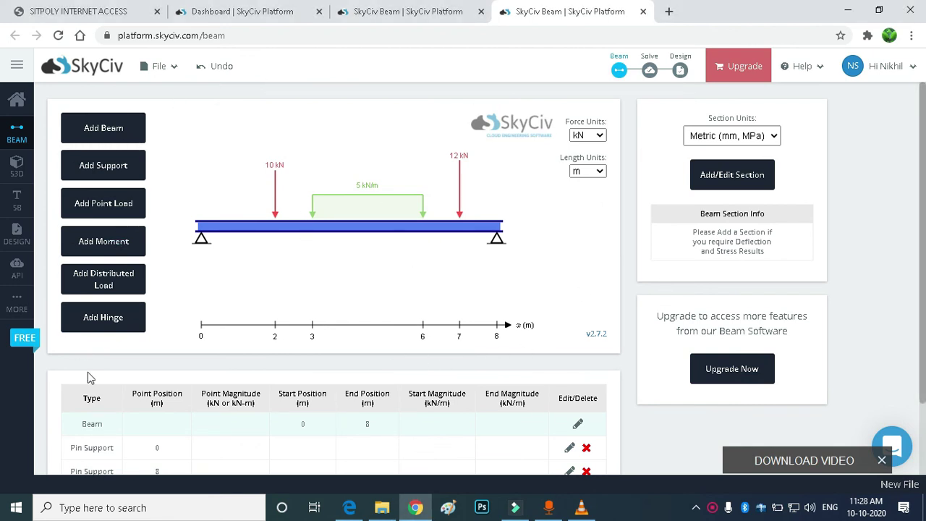
pyautogui.click(650, 71)
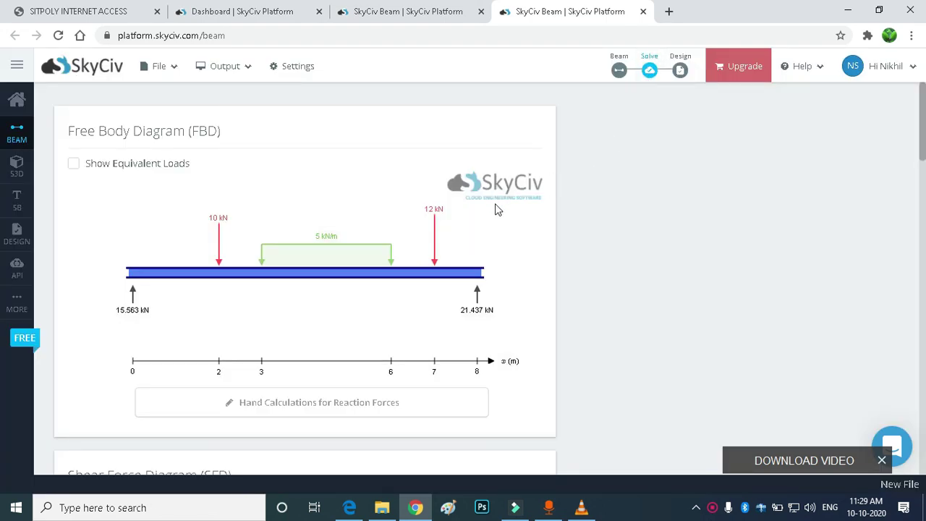
# Examine the free body diagram with support reactions, the shear force diagram and the bending moment diagram of the solved beam.
pyautogui.scroll(-1, 497, 209)
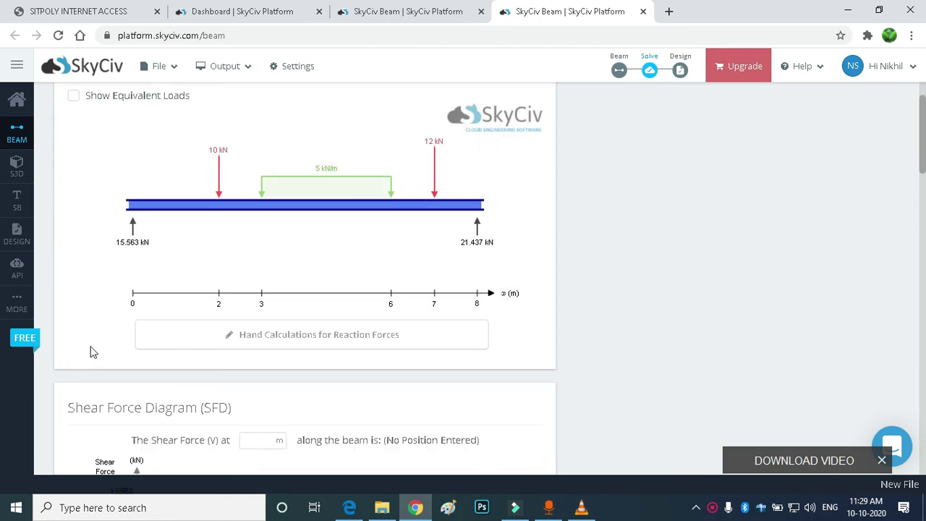
pyautogui.scroll(-4, 468, 316)
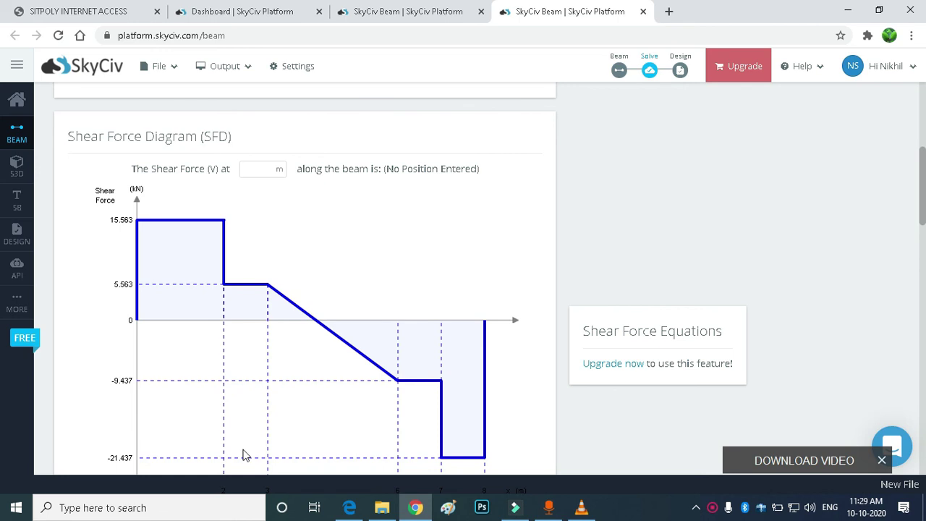
pyautogui.scroll(-1, 510, 414)
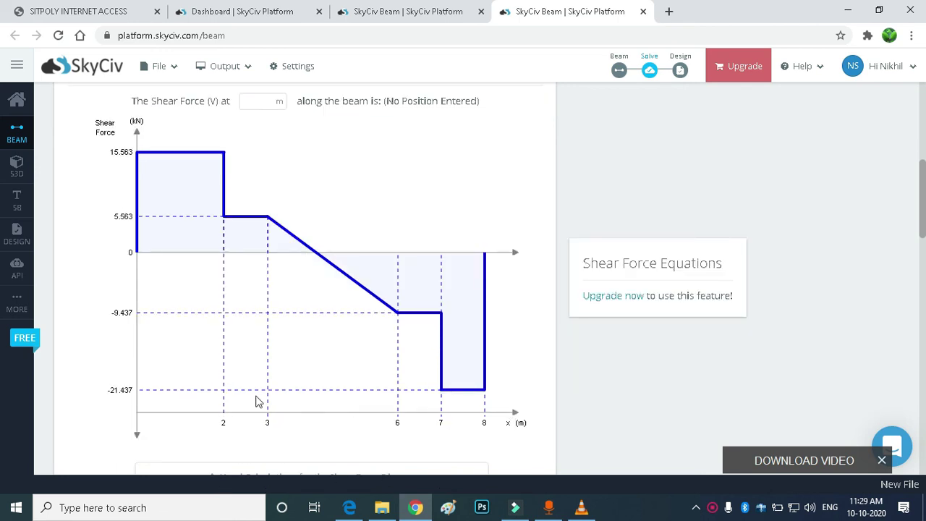
pyautogui.scroll(-7, 377, 244)
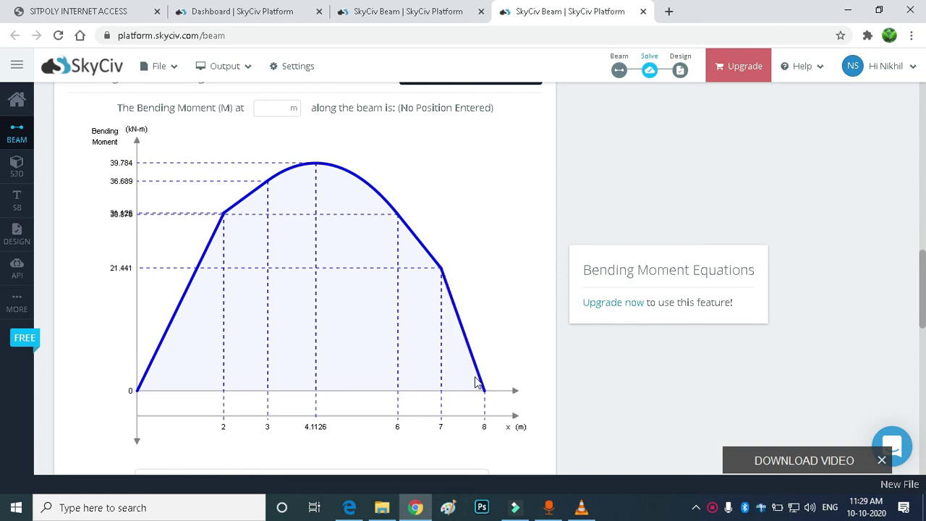
pyautogui.scroll(-4, 474, 383)
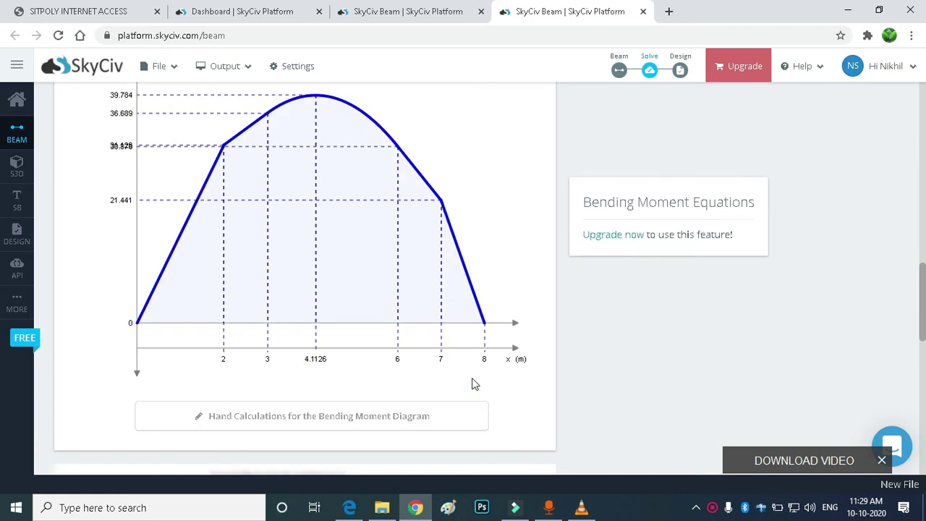
pyautogui.scroll(5, 474, 384)
pyautogui.scroll(2, 474, 383)
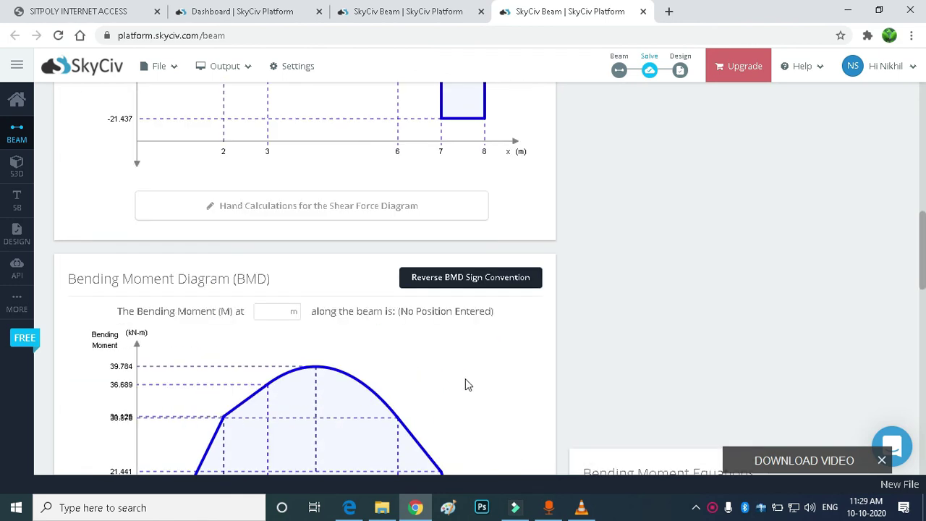
pyautogui.scroll(3, 465, 384)
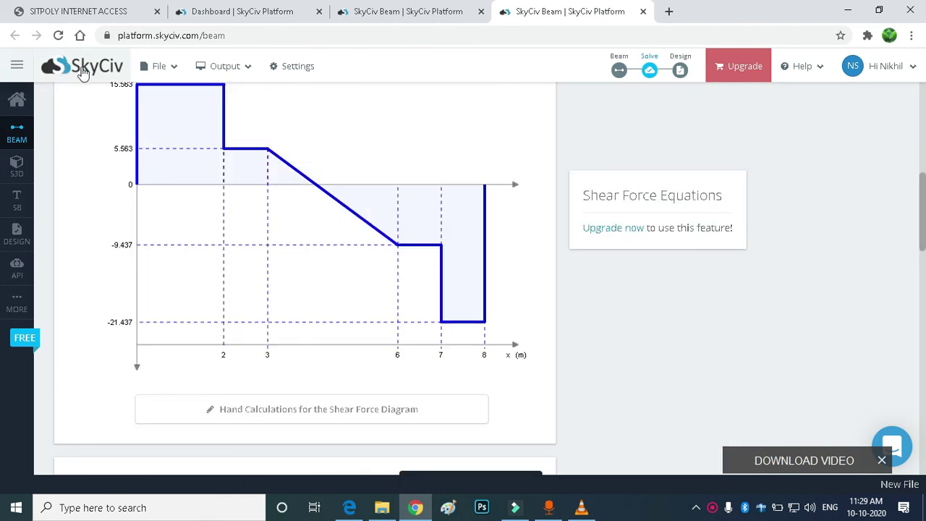
pyautogui.scroll(5, 307, 181)
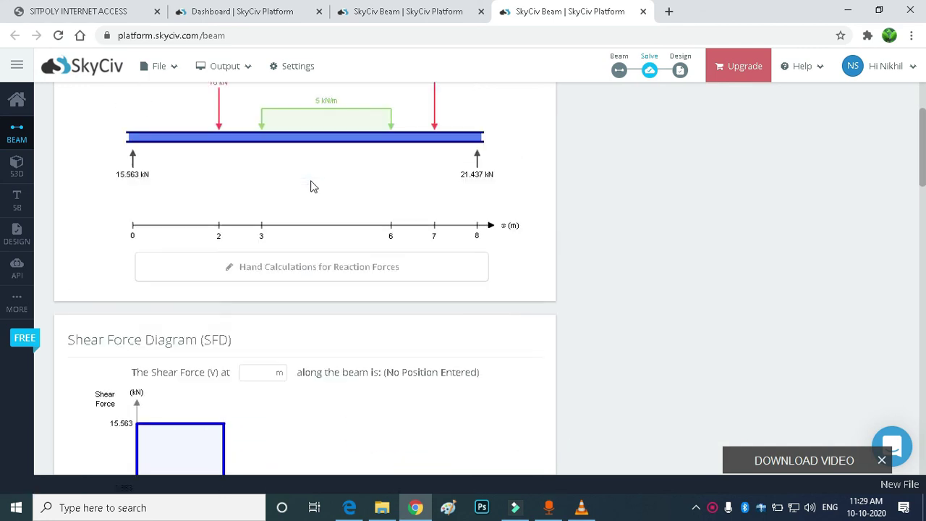
pyautogui.scroll(2, 311, 186)
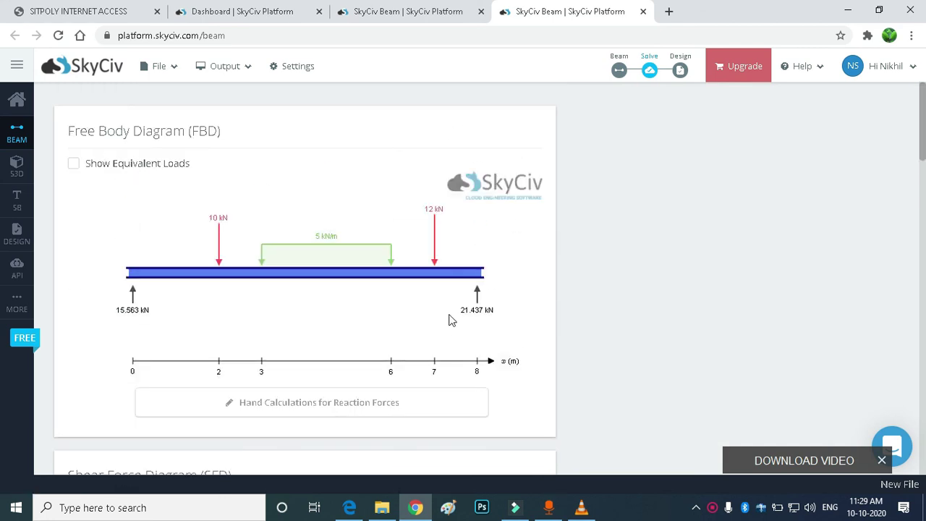
pyautogui.scroll(-4, 306, 318)
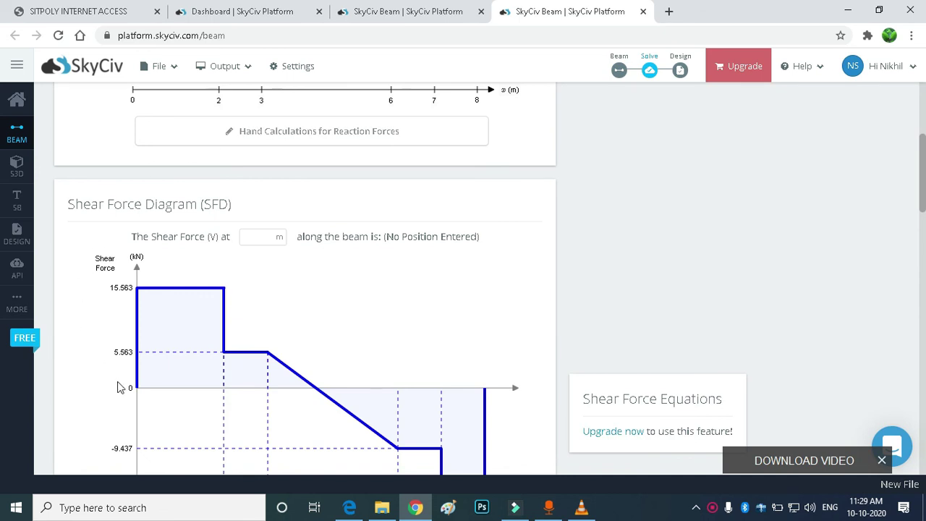
pyautogui.scroll(-8, 398, 325)
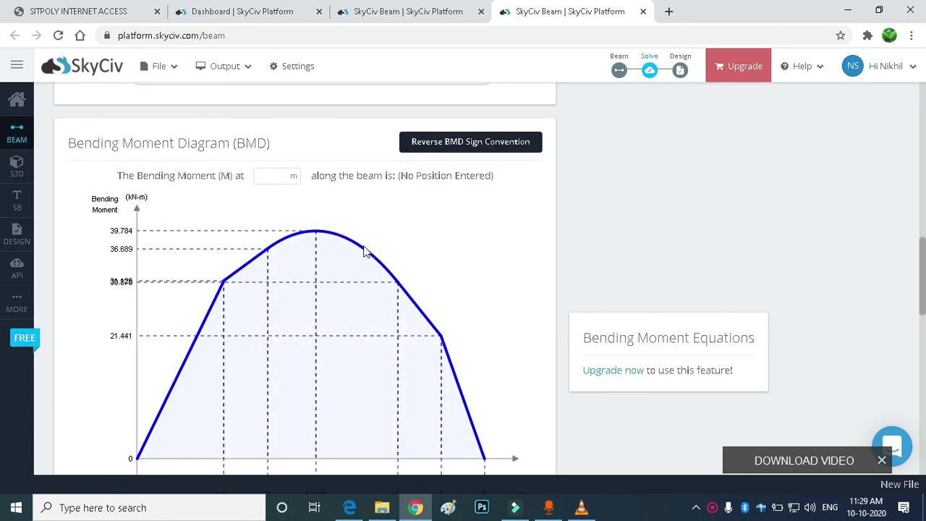
pyautogui.scroll(-1, 364, 250)
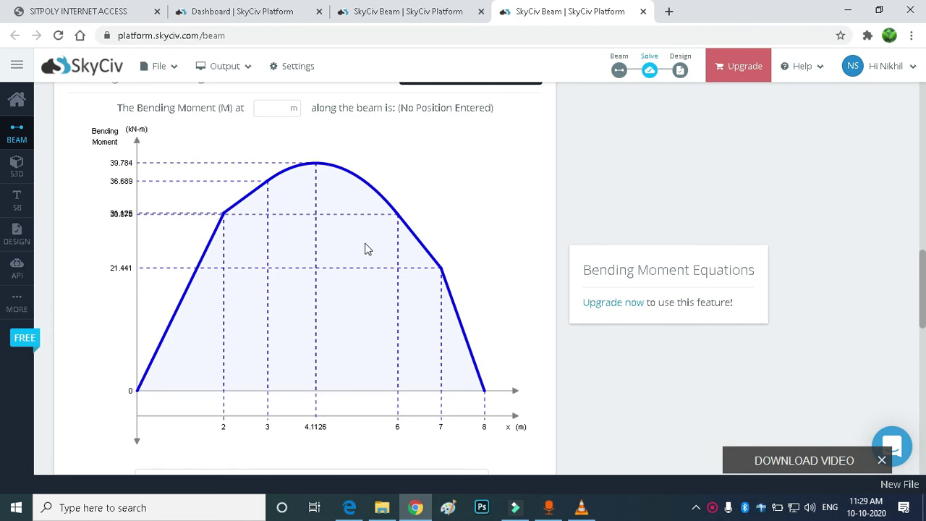
pyautogui.scroll(12, 366, 248)
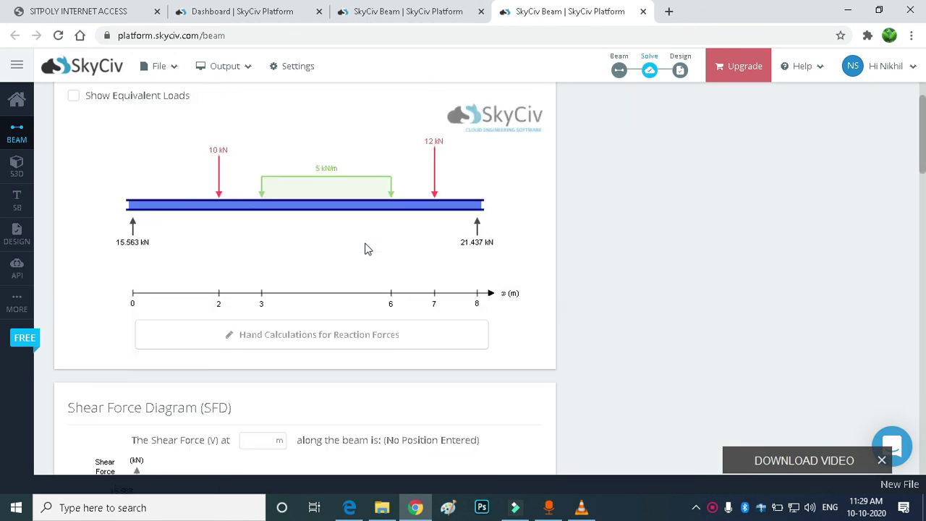
pyautogui.scroll(-1, 364, 270)
pyautogui.scroll(2, 358, 268)
# Export the beam results as a PDF report, keeping the preselected report sections.
pyautogui.moveTo(169, 54)
pyautogui.moveTo(232, 65)
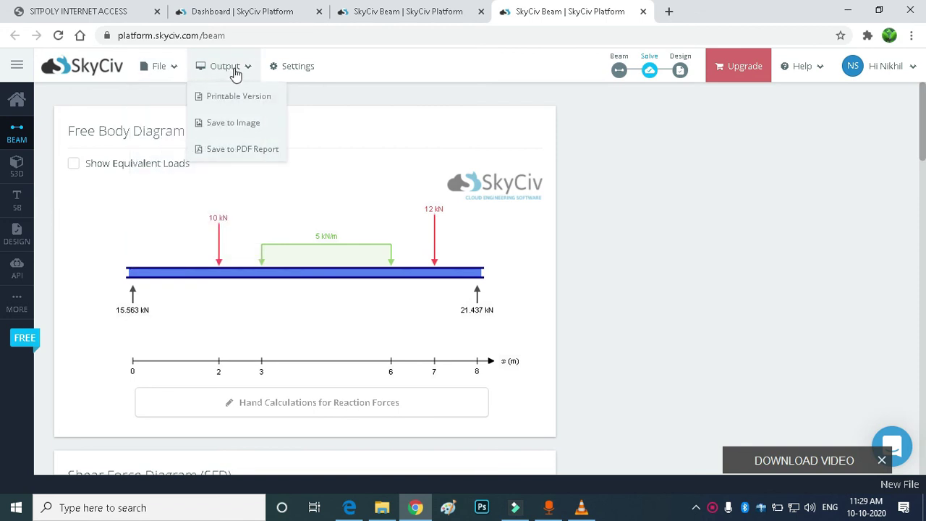
pyautogui.click(228, 152)
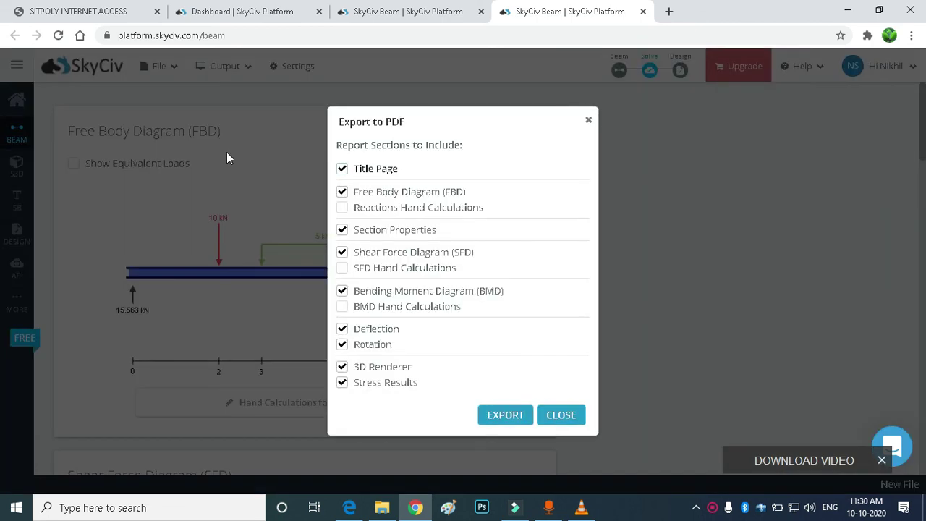
pyautogui.click(508, 420)
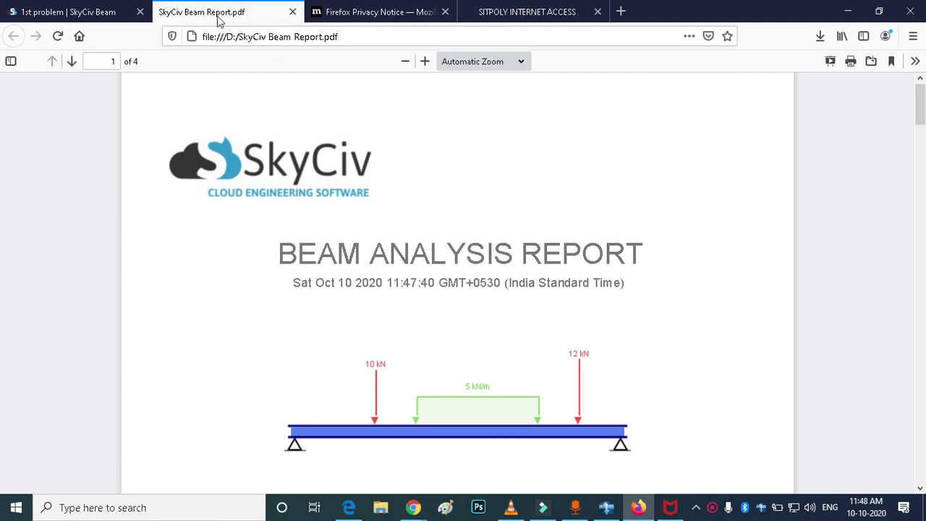
# View the output options on the 1st problem beam page and return to SkyCiv Beam Report.pdf.
pyautogui.click(64, 12)
pyautogui.click(224, 75)
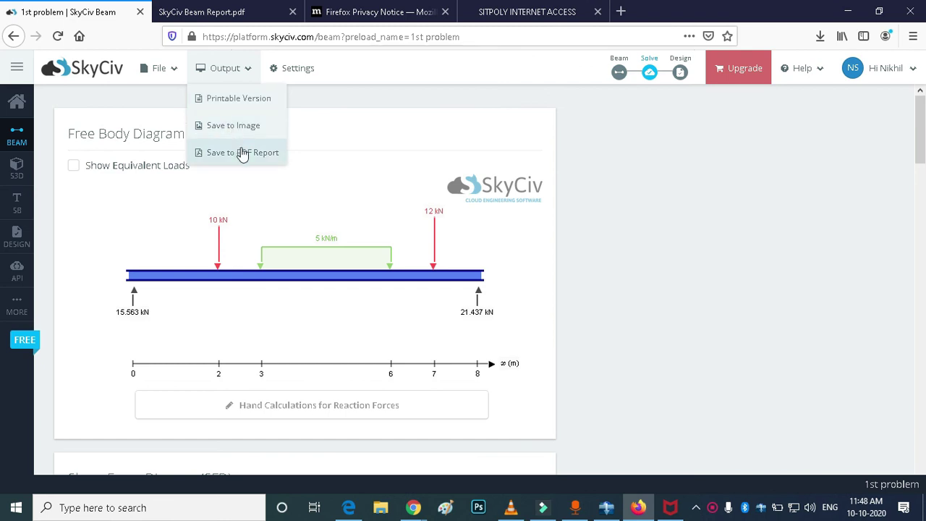
pyautogui.click(222, 16)
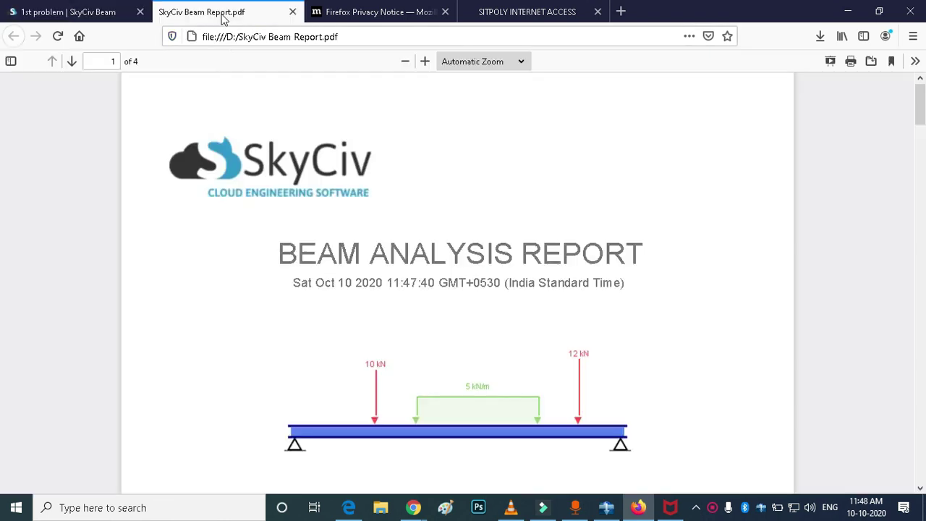
# Look through the exported PDF report, from the title page to the shear force and bending moment pages and back.
pyautogui.scroll(-15, 377, 182)
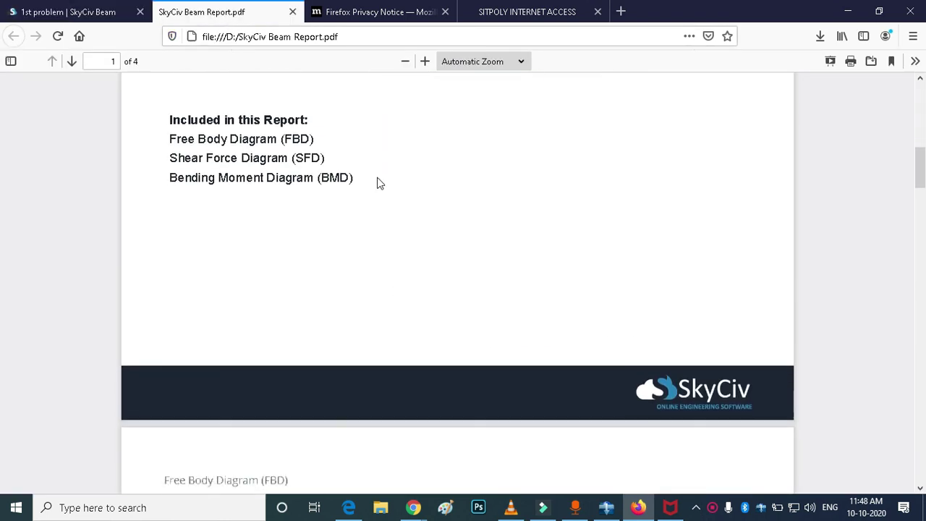
pyautogui.scroll(-15, 377, 183)
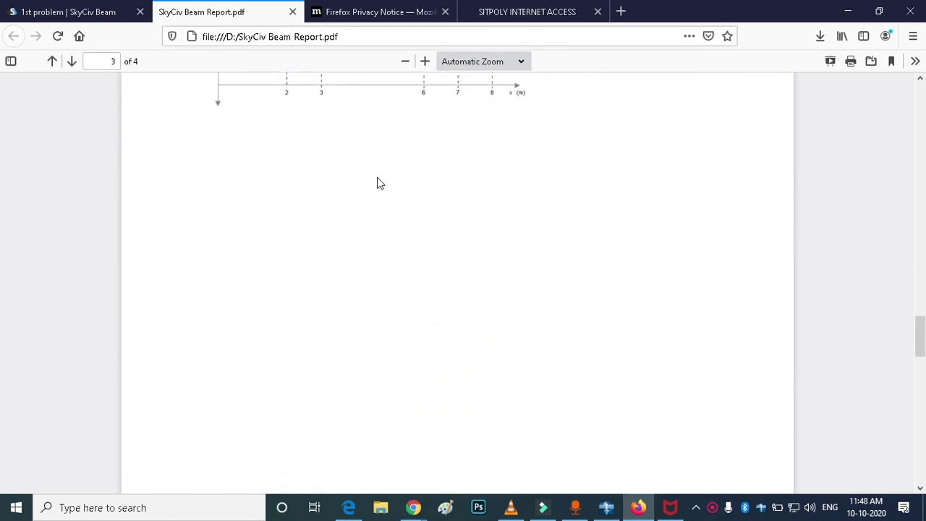
pyautogui.scroll(-5, 377, 183)
pyautogui.scroll(12, 377, 183)
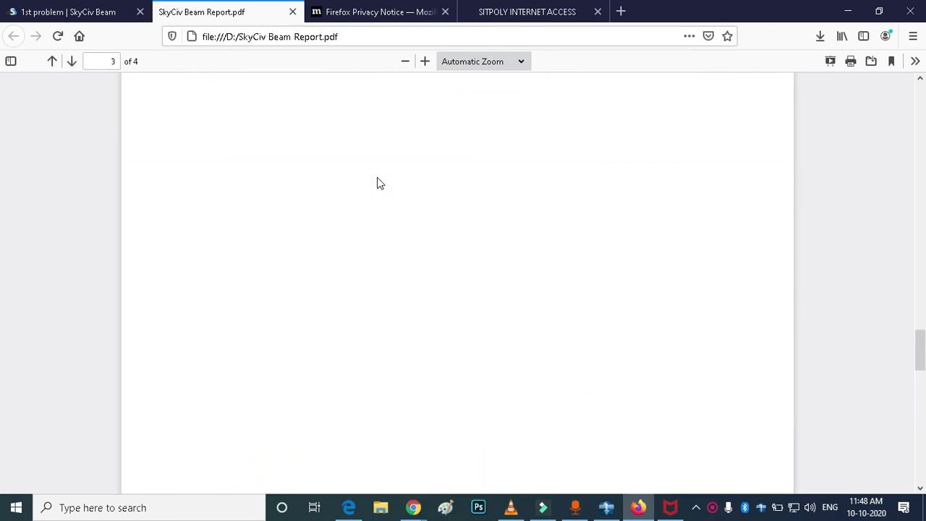
pyautogui.scroll(15, 377, 183)
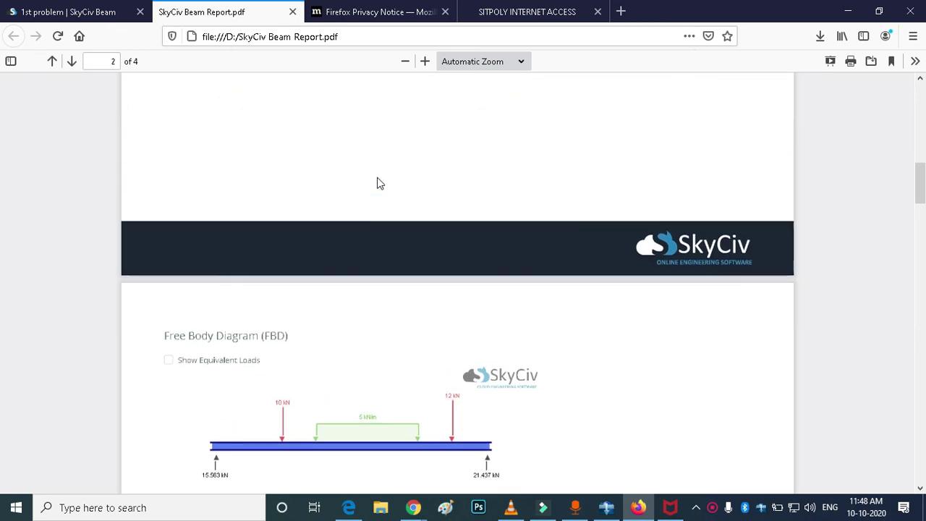
pyautogui.scroll(3, 377, 184)
pyautogui.scroll(-2, 377, 183)
# Close the New Volume (D:) file window and examine the report's beam sketch, file details, included sections and diagram pages.
pyautogui.hotkey('alt', 'Tab')
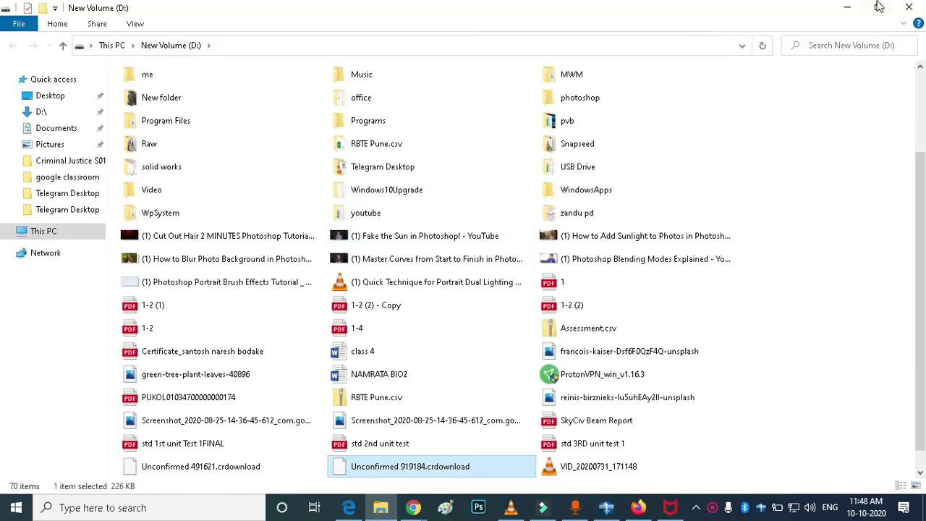
pyautogui.click(910, 7)
pyautogui.scroll(5, 579, 170)
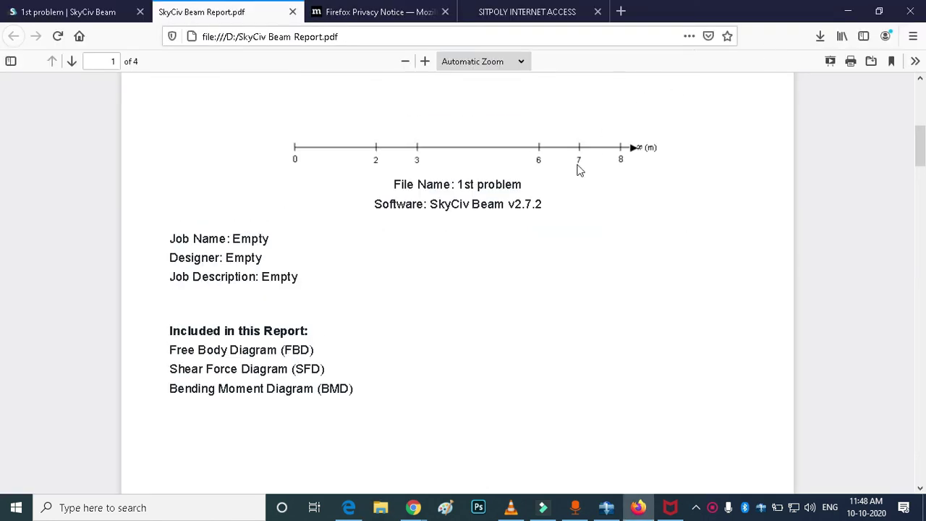
pyautogui.scroll(-10, 579, 170)
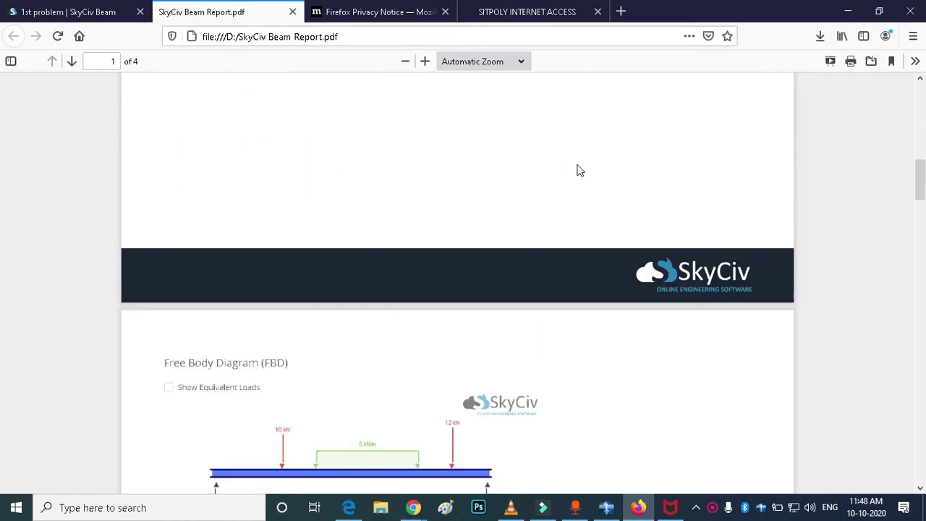
pyautogui.scroll(-15, 579, 170)
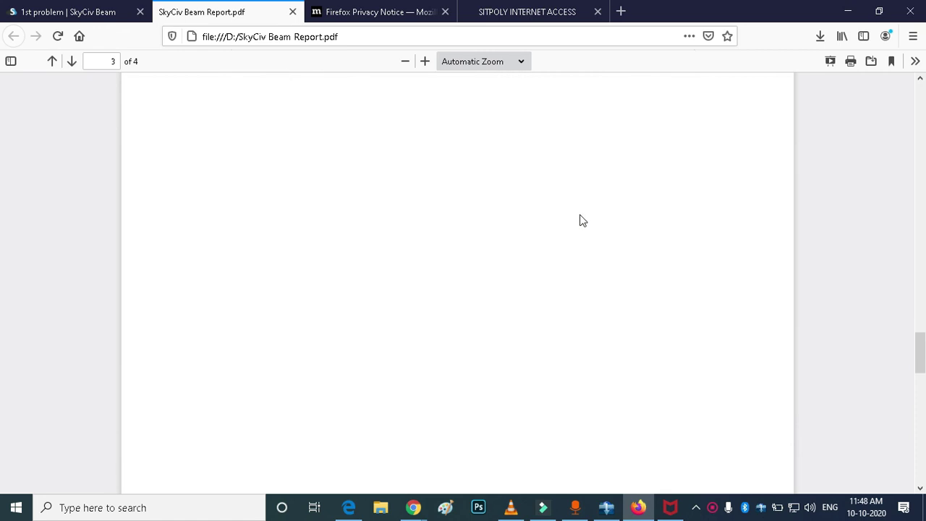
pyautogui.scroll(-8, 579, 221)
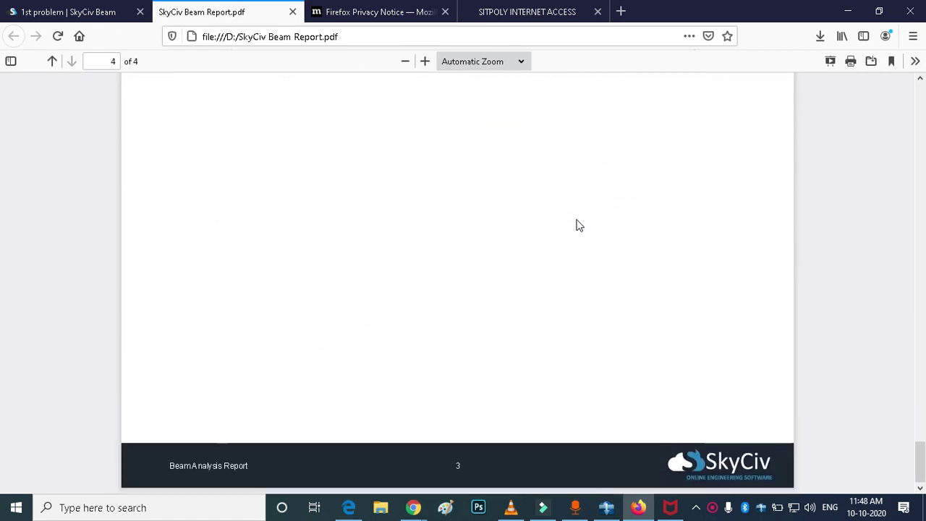
pyautogui.scroll(10, 579, 226)
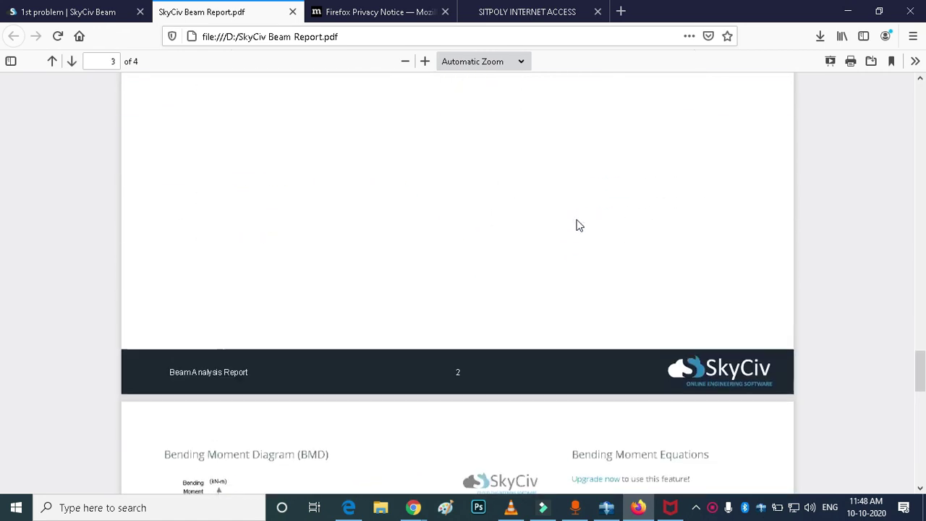
pyautogui.scroll(20, 579, 226)
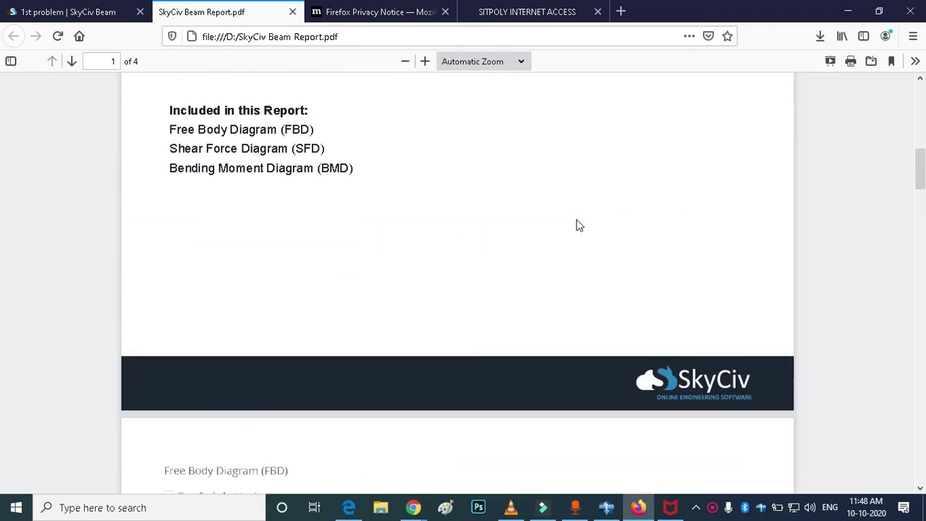
pyautogui.scroll(10, 579, 226)
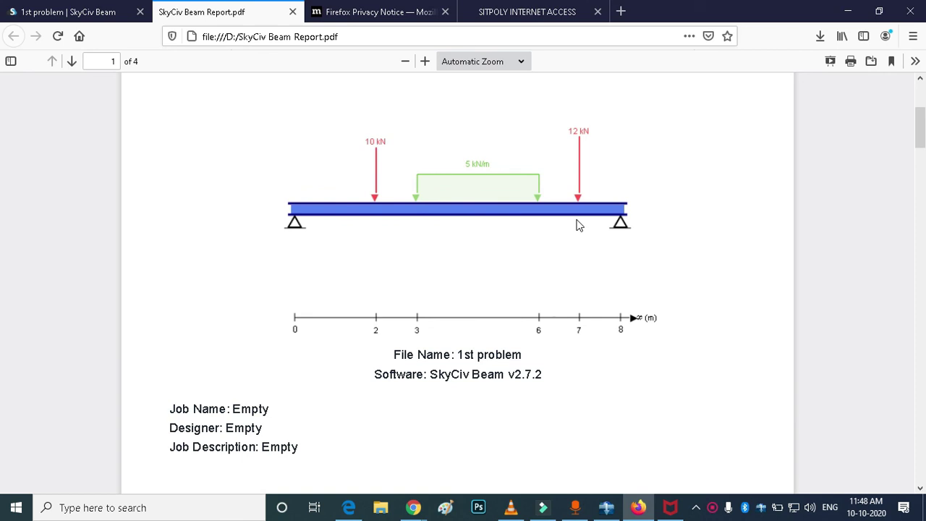
pyautogui.scroll(6, 565, 257)
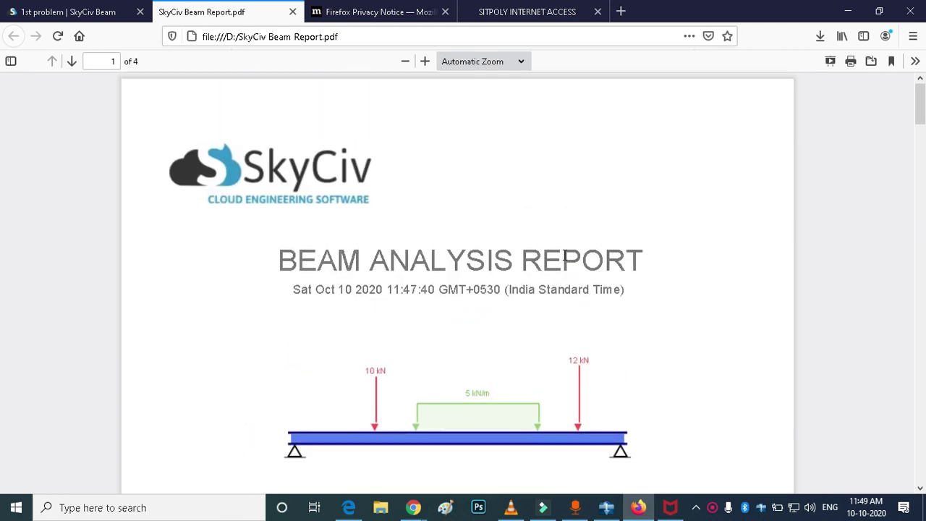
pyautogui.scroll(-1, 565, 257)
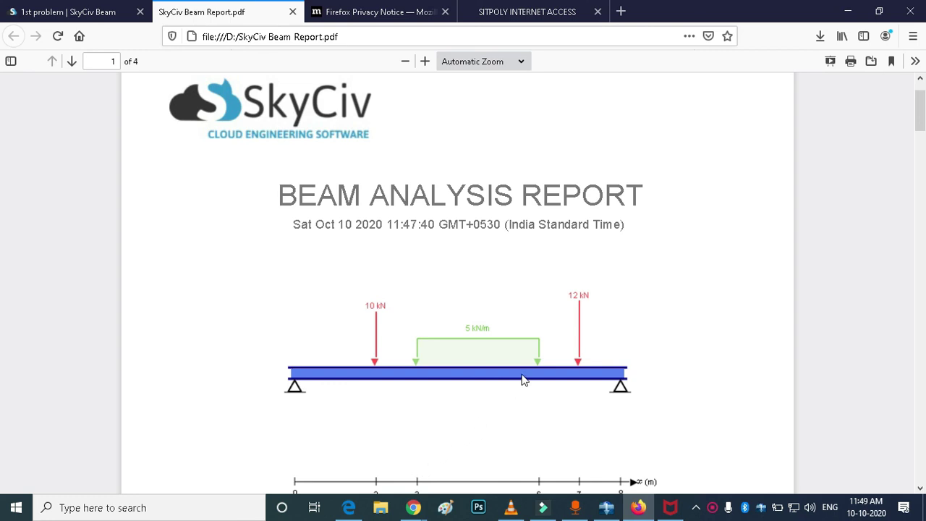
pyautogui.scroll(-2, 525, 381)
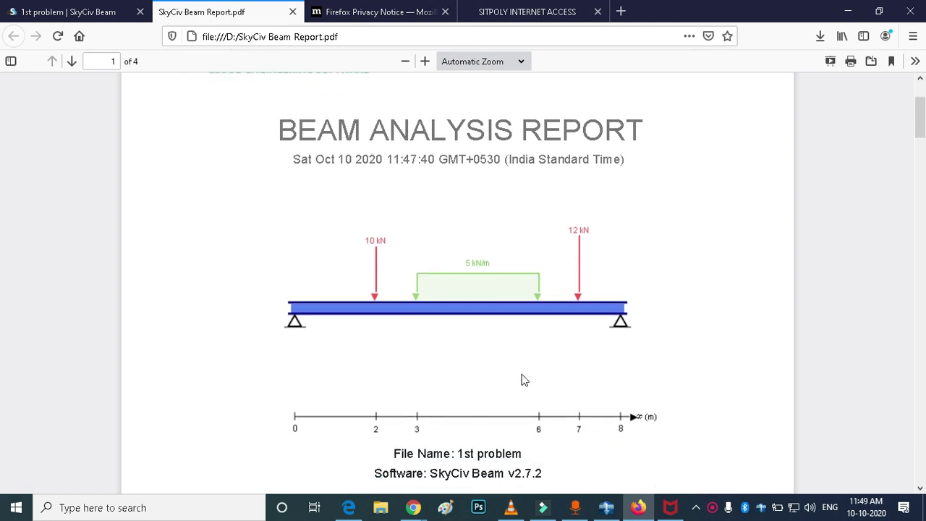
pyautogui.scroll(-16, 525, 381)
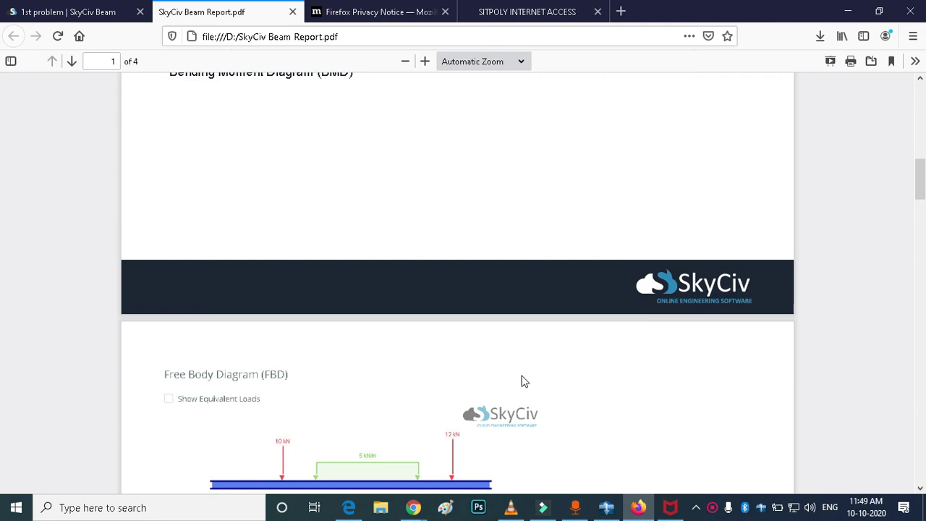
pyautogui.scroll(-4, 524, 381)
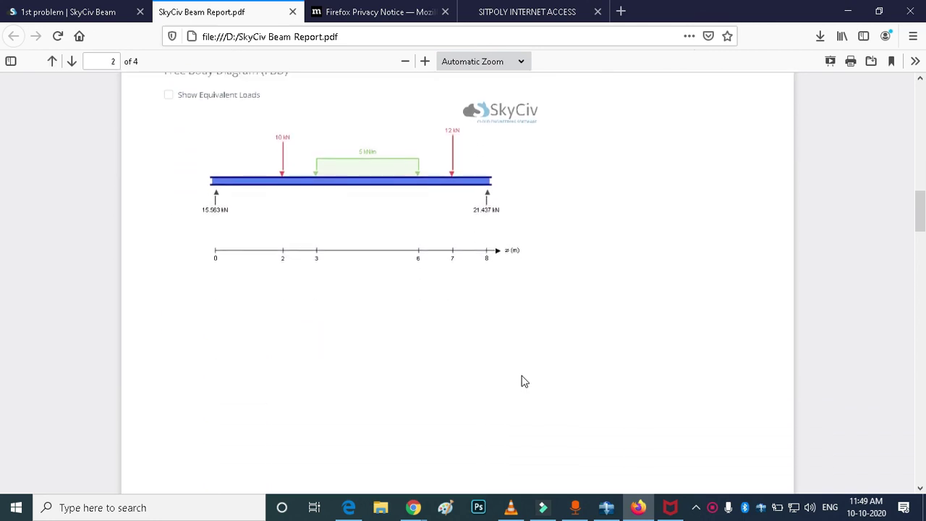